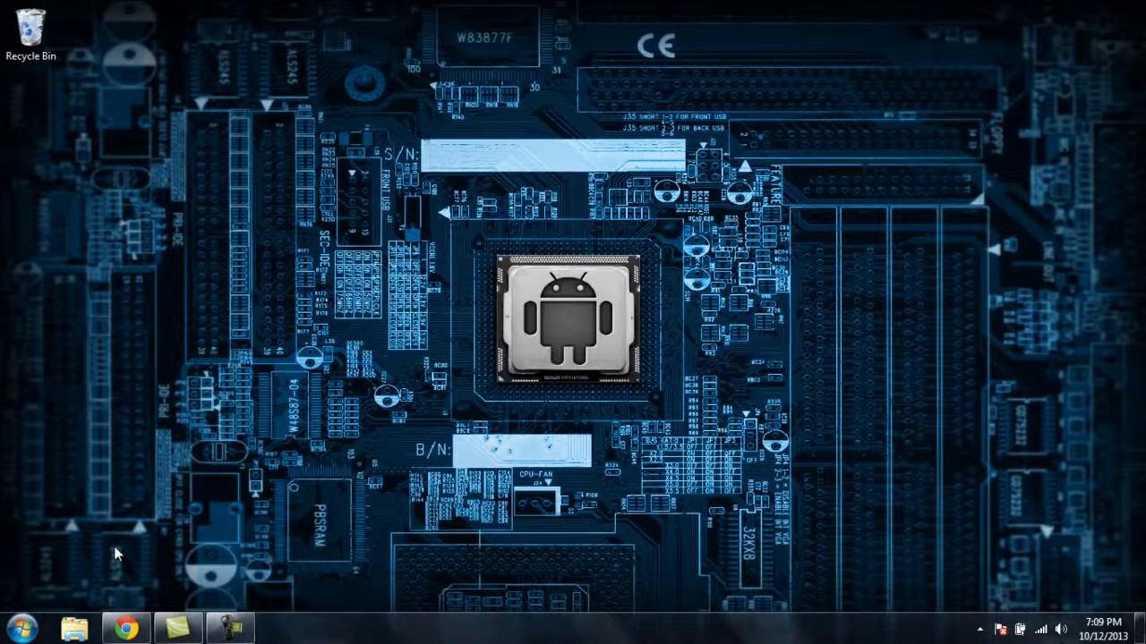
In Chrome, agree to the SDK terms and download Android Studio v0.2.x for Windows from the Android Developers page
{"action": "left_click", "coordinate": [126, 629]}
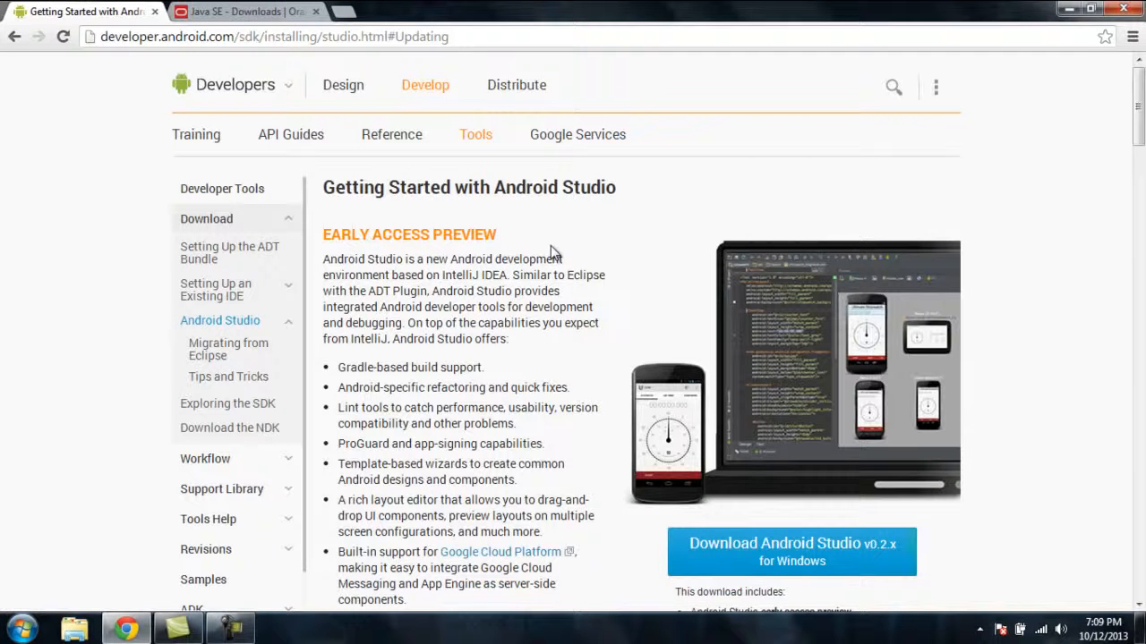
{"action": "scroll", "coordinate": [551, 253], "scroll_direction": "down", "scroll_amount": 2}
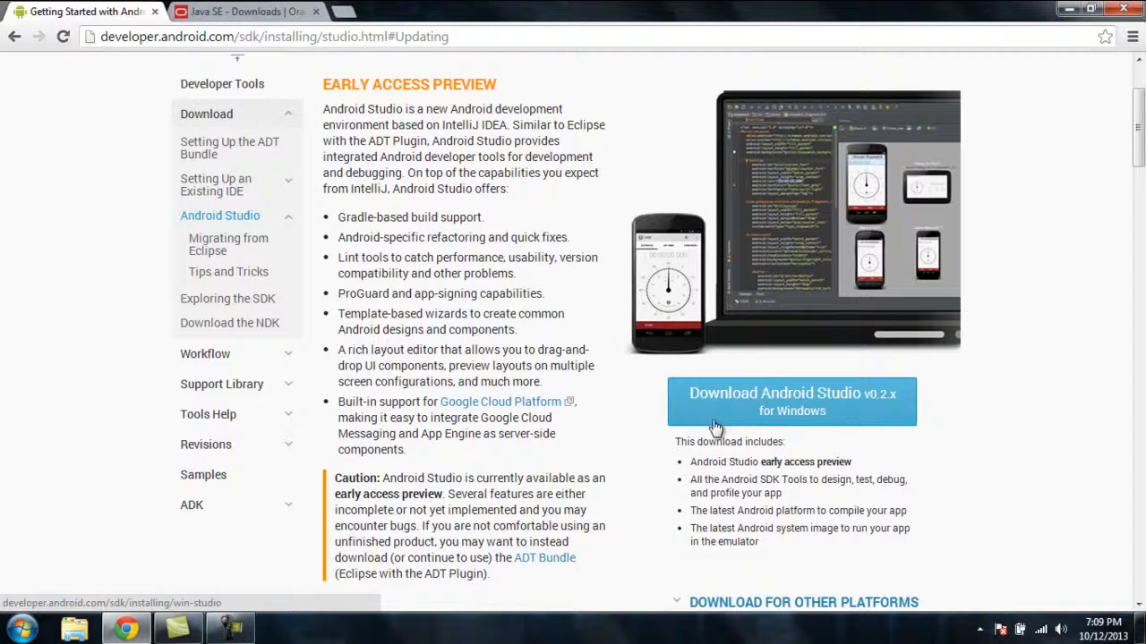
{"action": "left_click", "coordinate": [828, 420]}
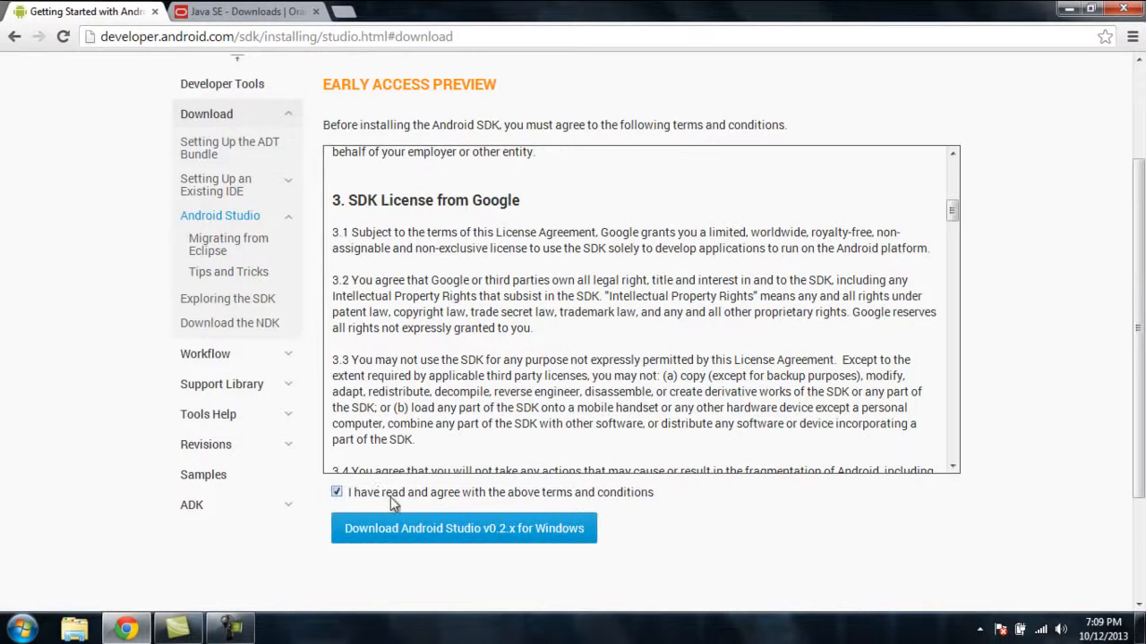
{"action": "left_click", "coordinate": [427, 528]}
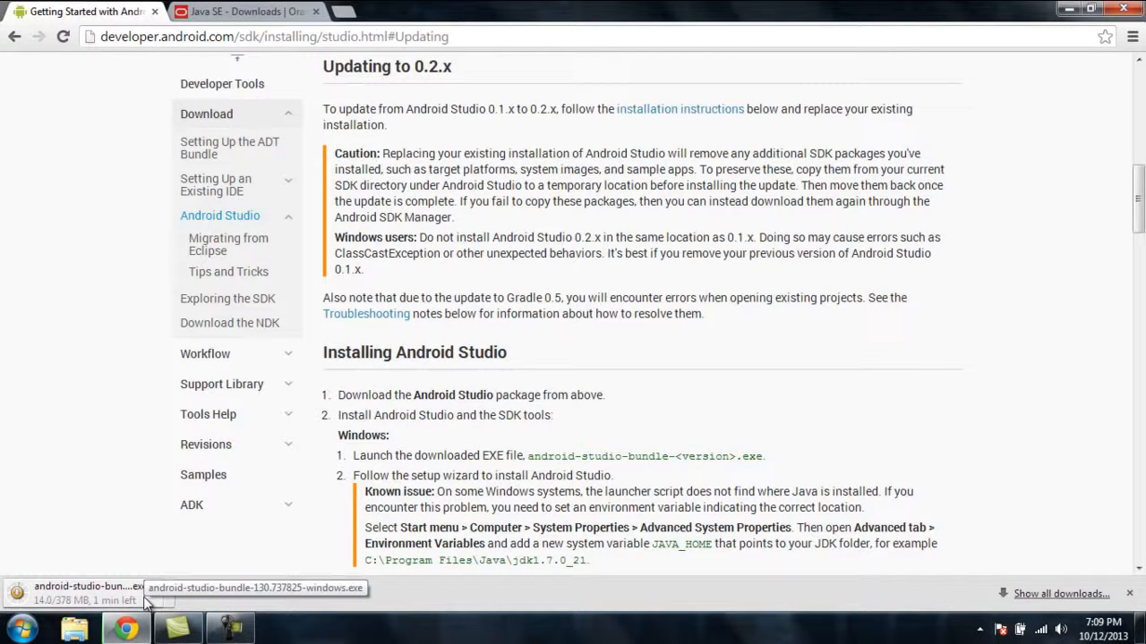
Accept Oracle's license agreement for JDK 7u40 and download the Windows x86 installer, jdk-7u40-windows-i586.exe
{"action": "left_click", "coordinate": [194, 13]}
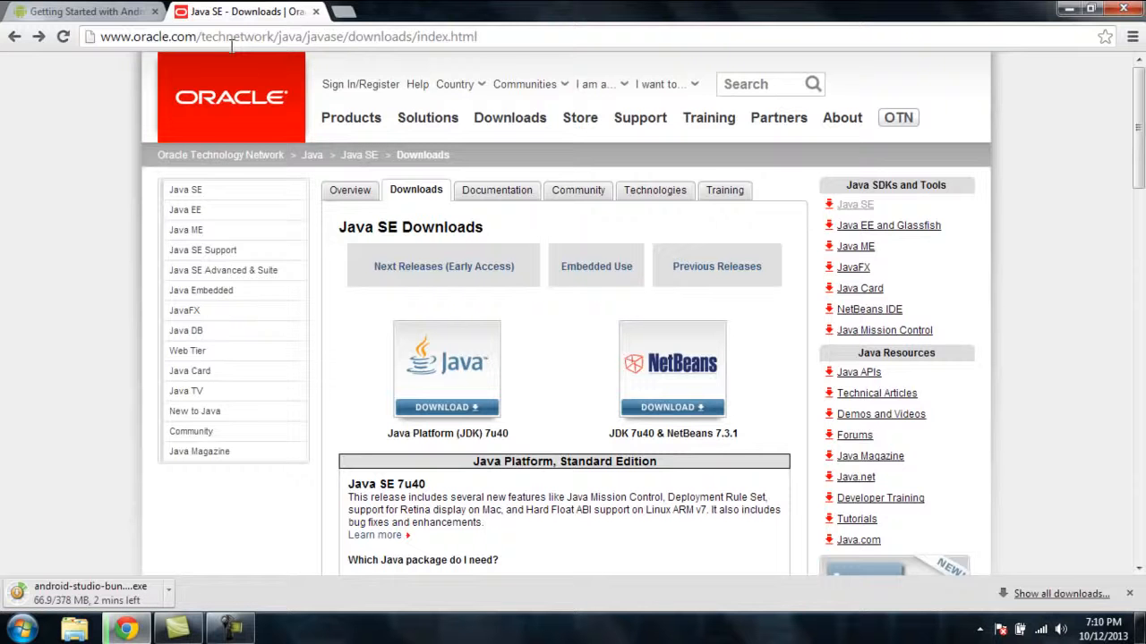
{"action": "scroll", "coordinate": [324, 264], "scroll_direction": "down", "scroll_amount": 1}
{"action": "scroll", "coordinate": [324, 263], "scroll_direction": "down", "scroll_amount": 1}
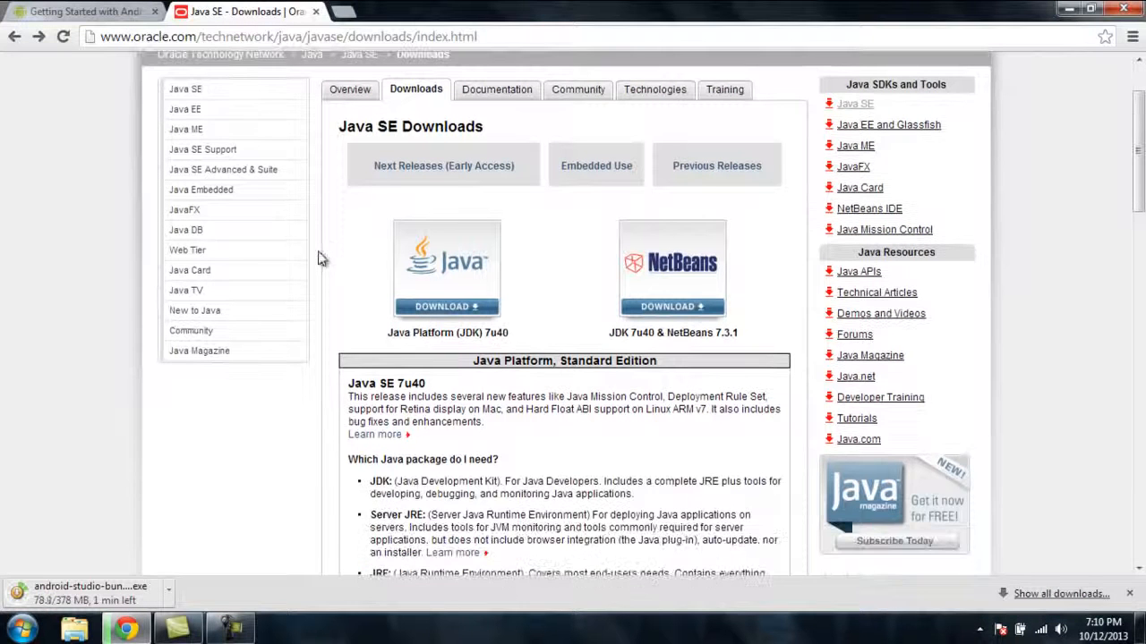
{"action": "left_click", "coordinate": [414, 310]}
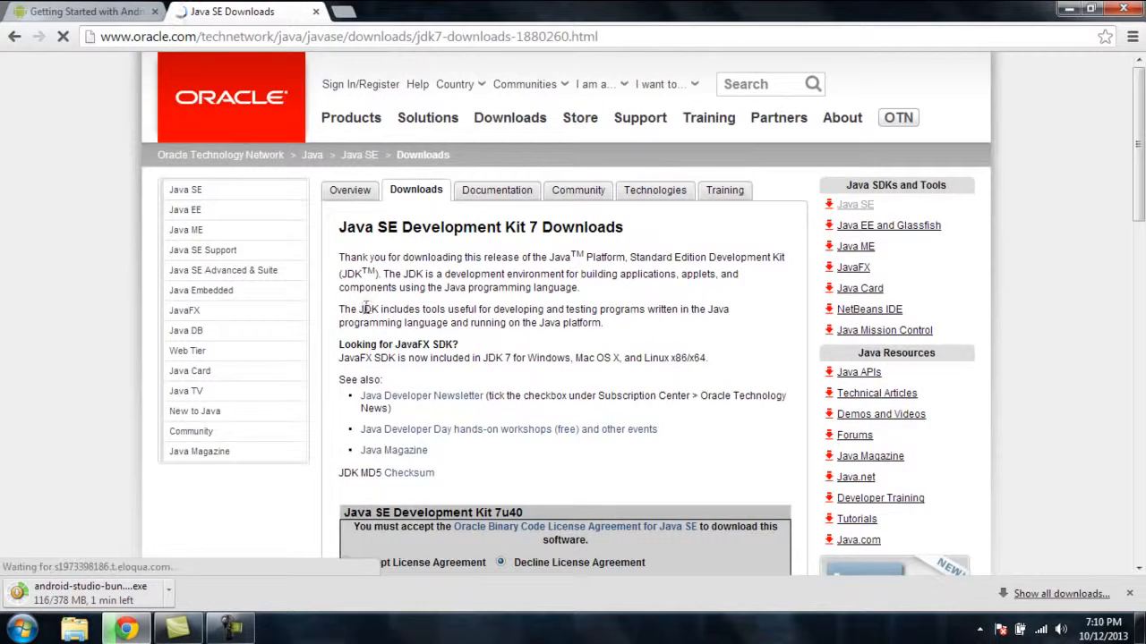
{"action": "scroll", "coordinate": [333, 309], "scroll_direction": "down", "scroll_amount": 3}
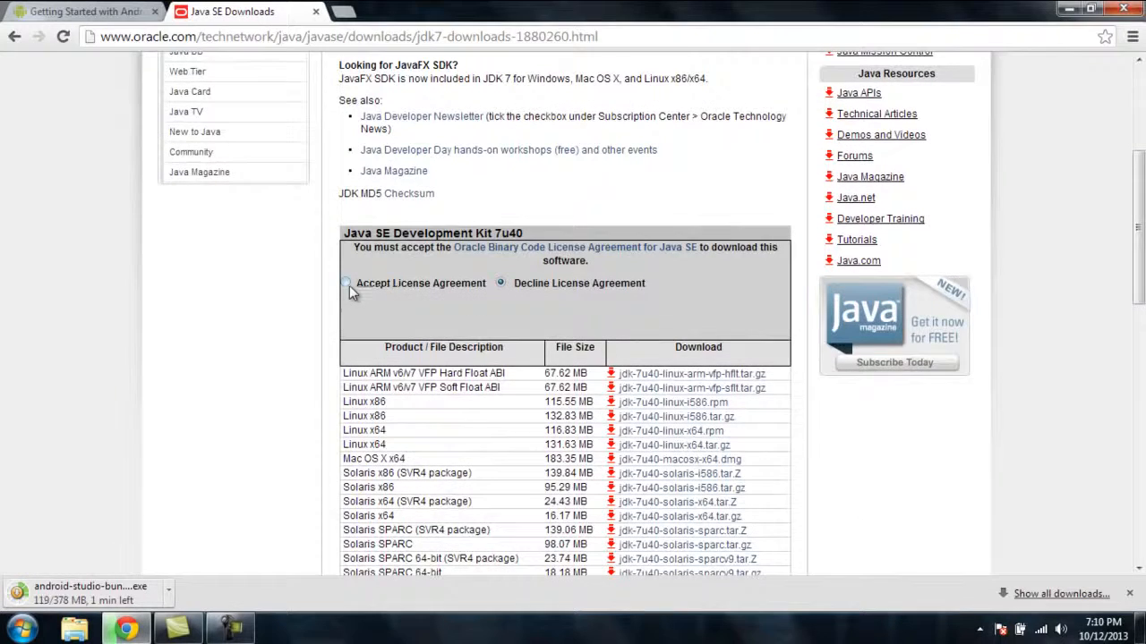
{"action": "left_click", "coordinate": [348, 283]}
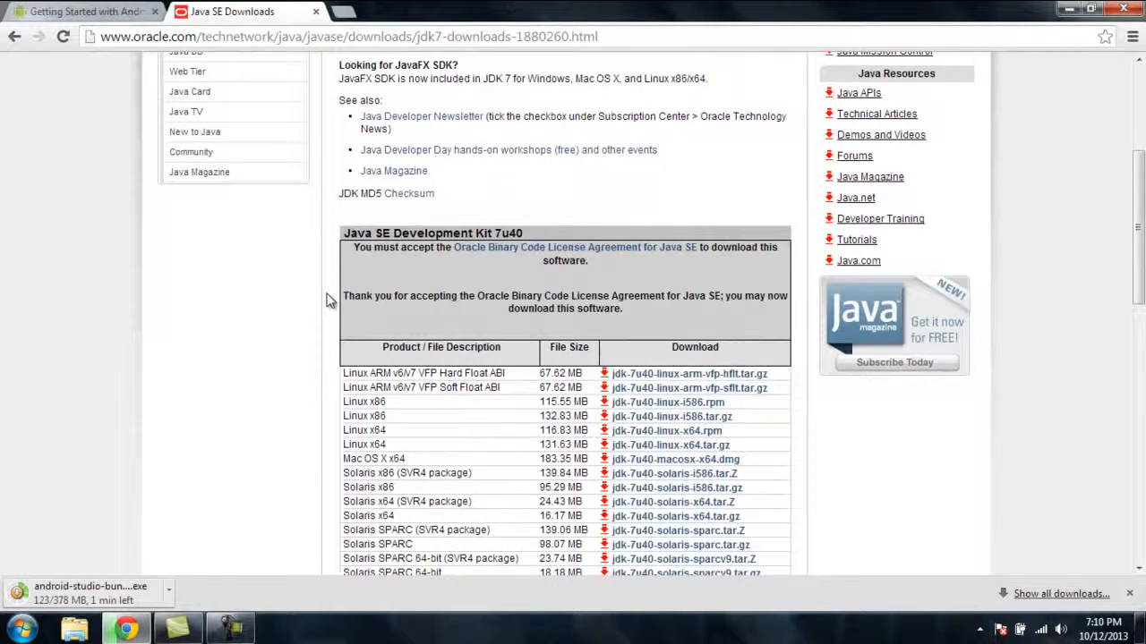
{"action": "scroll", "coordinate": [331, 300], "scroll_direction": "down", "scroll_amount": 2}
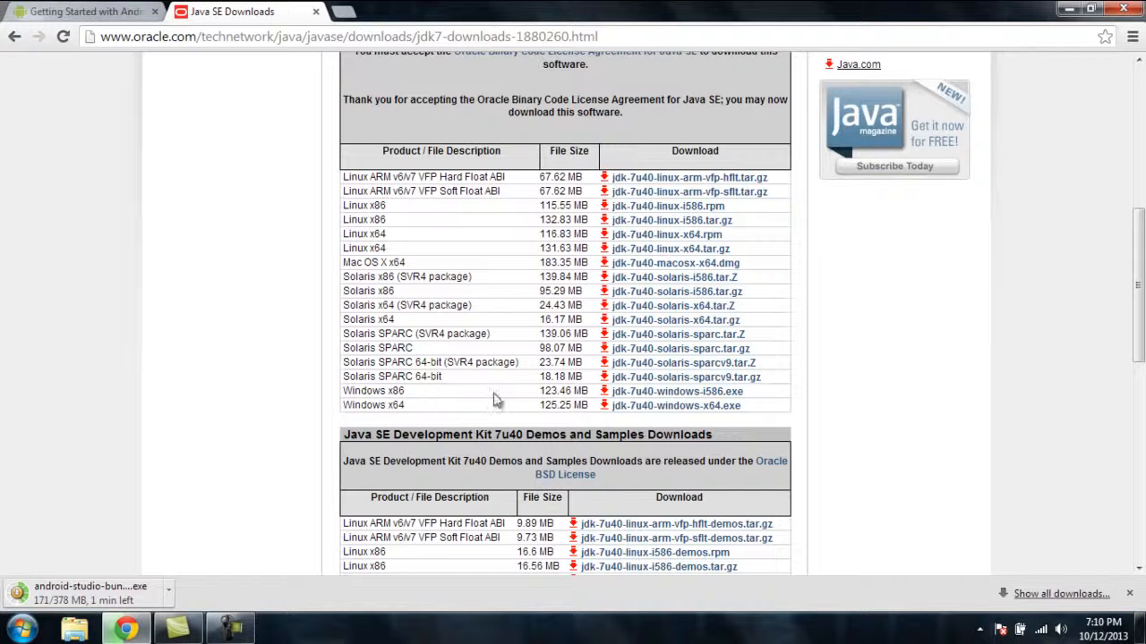
{"action": "left_click", "coordinate": [641, 394]}
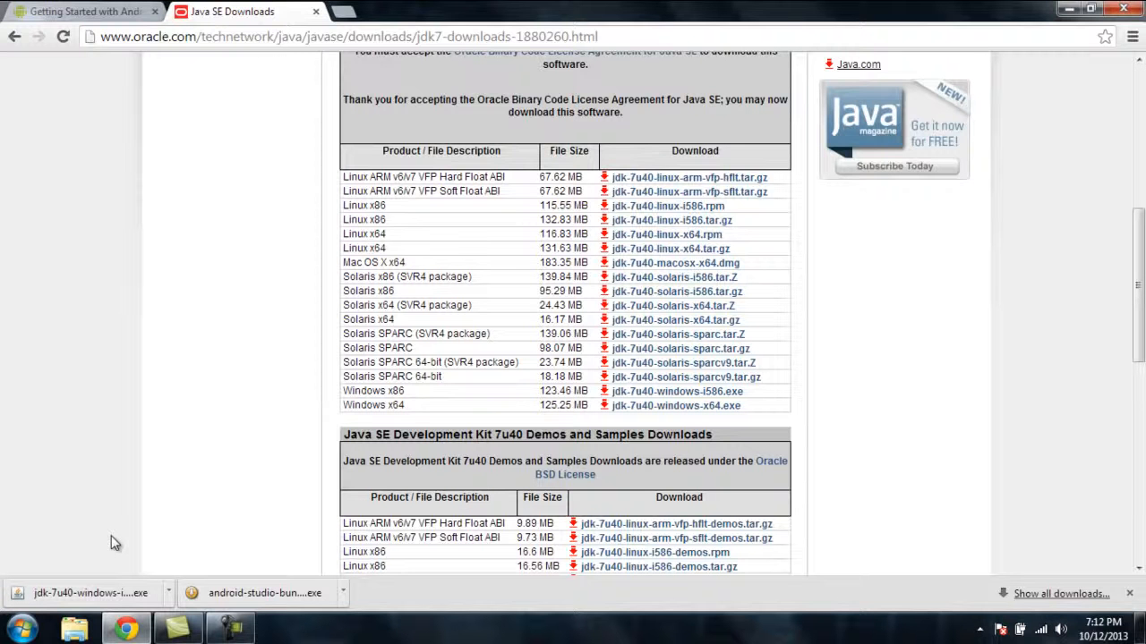
Run the downloaded JDK installer and install Java SE Development Kit 7 Update 40 with the default features and folders
{"action": "left_click", "coordinate": [78, 593]}
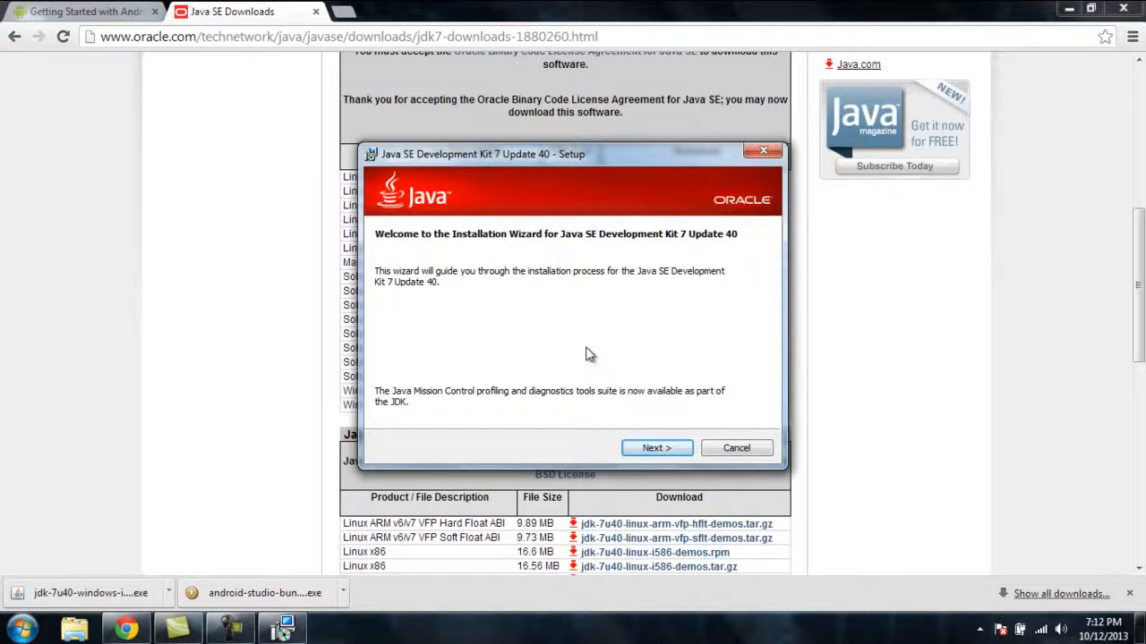
{"action": "left_click", "coordinate": [654, 450]}
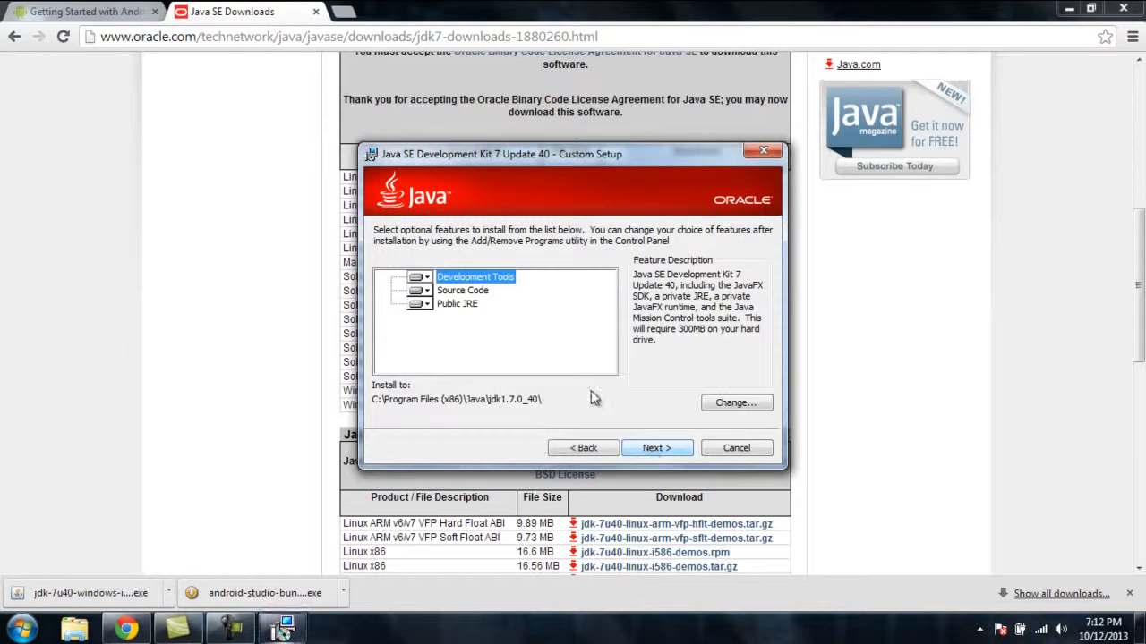
{"action": "left_click", "coordinate": [652, 446]}
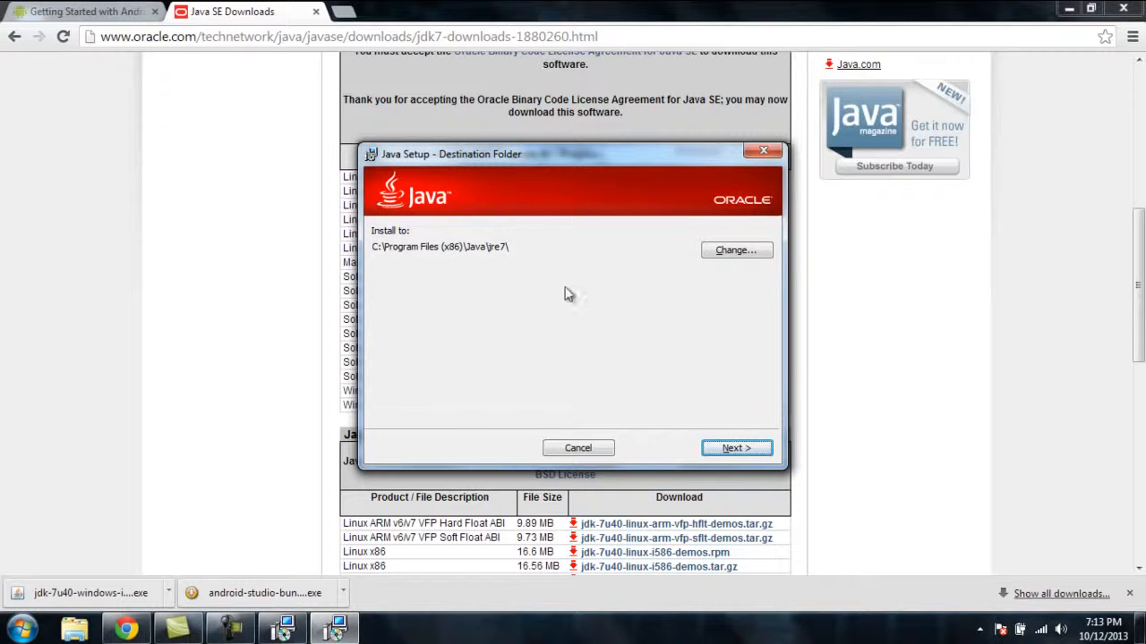
{"action": "left_click", "coordinate": [729, 454]}
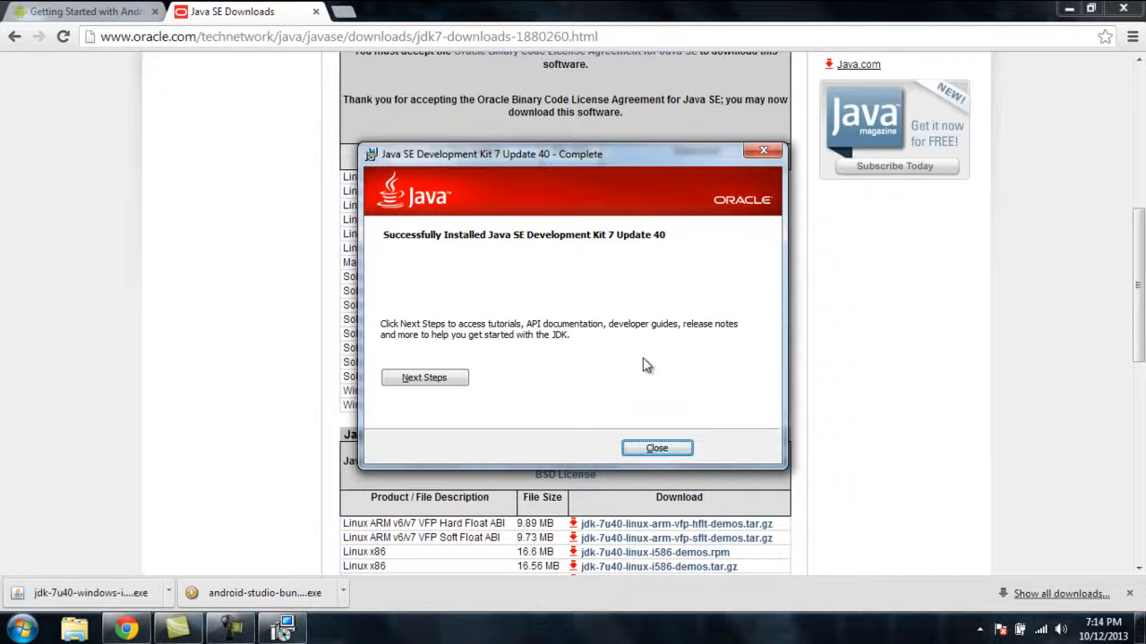
{"action": "left_click", "coordinate": [656, 449]}
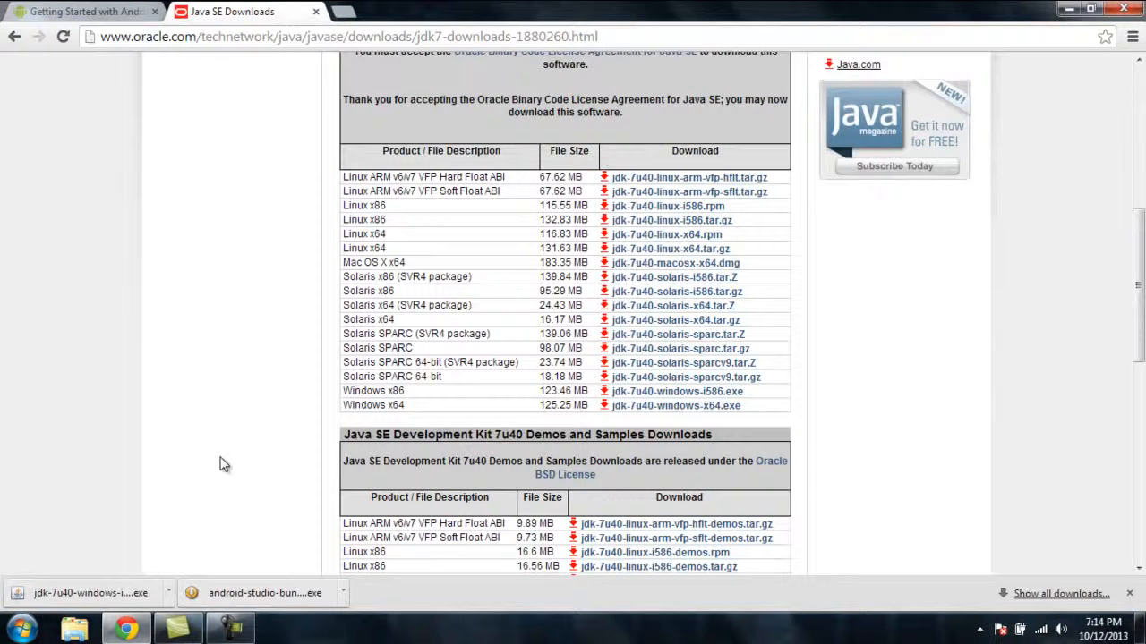
Run the downloaded Android Studio installer and install it just for the current user, with the default destination and Start Menu folder
{"action": "left_click", "coordinate": [248, 596]}
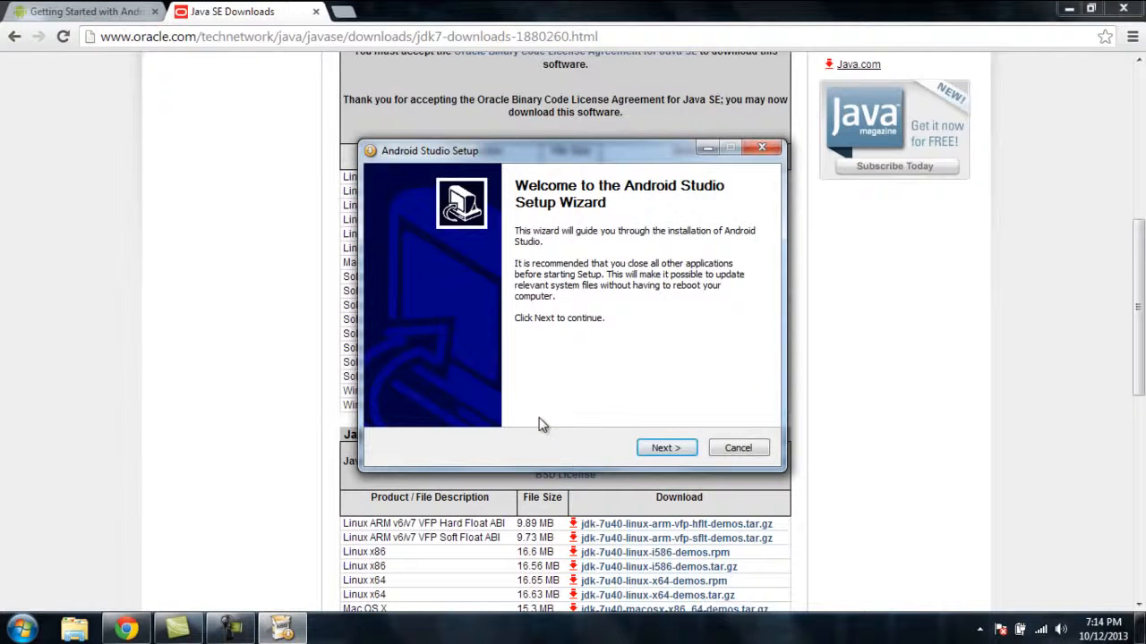
{"action": "left_click", "coordinate": [671, 450]}
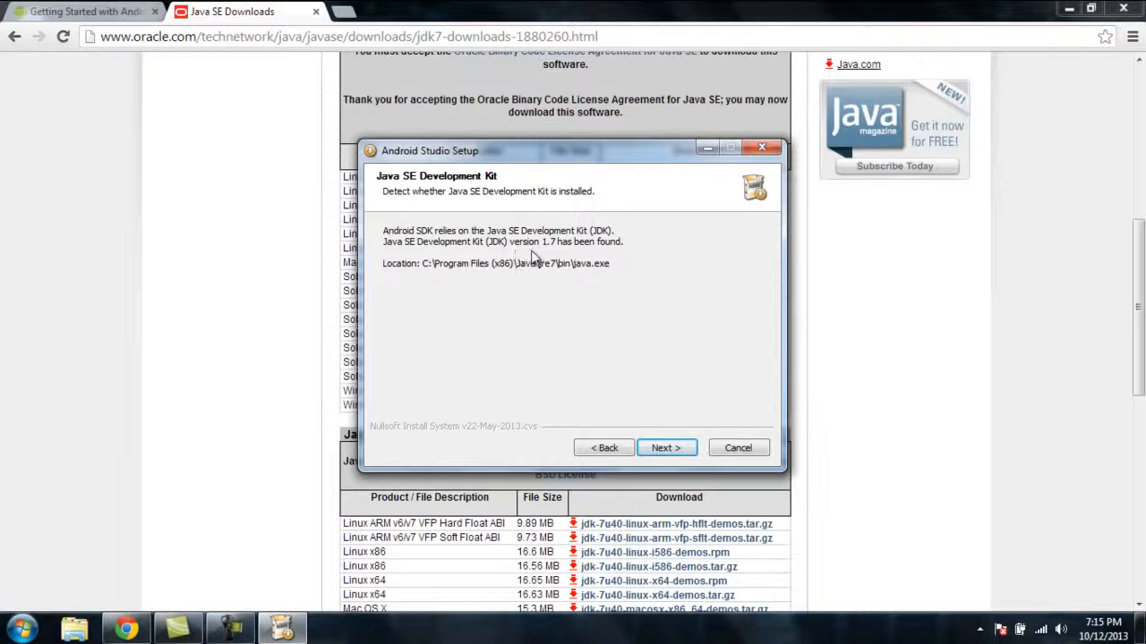
{"action": "left_click", "coordinate": [662, 449]}
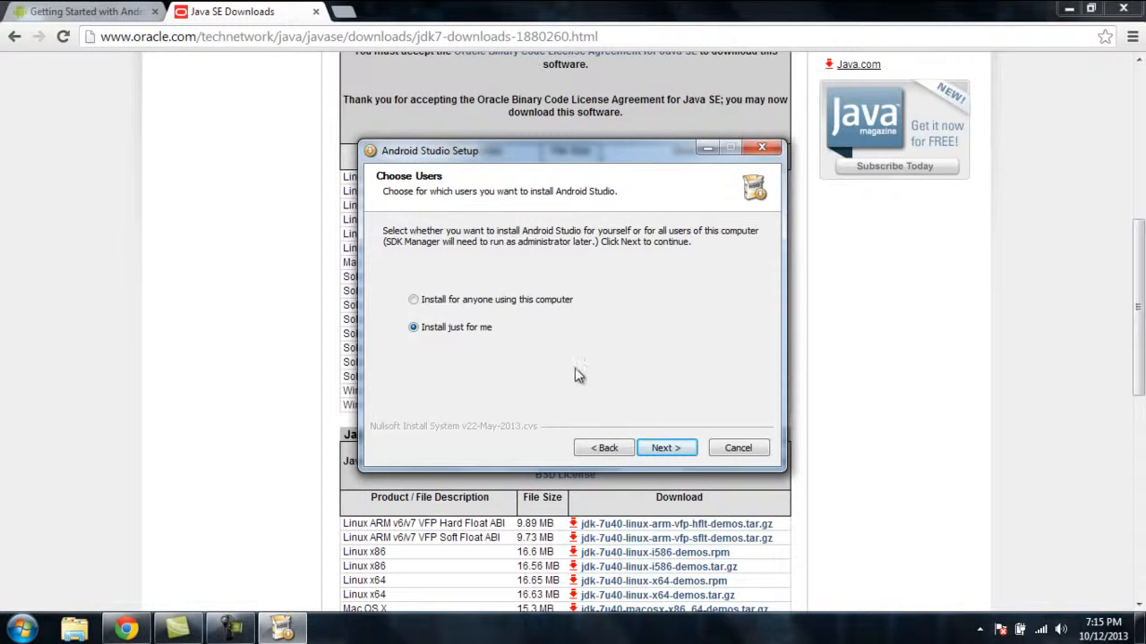
{"action": "left_click", "coordinate": [665, 449]}
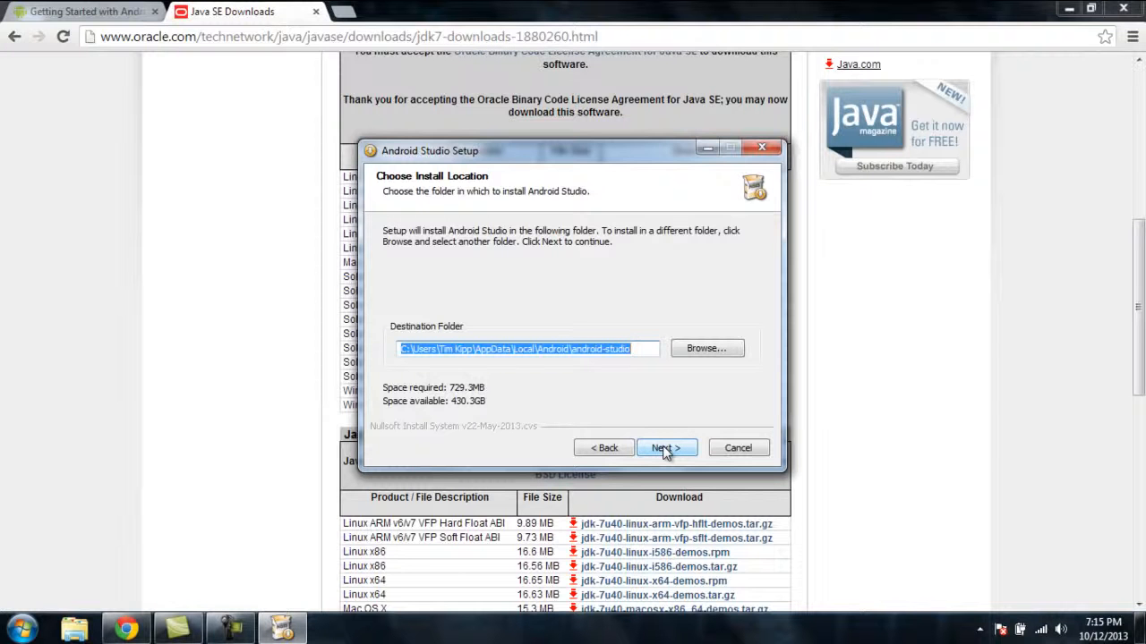
{"action": "left_click", "coordinate": [665, 450]}
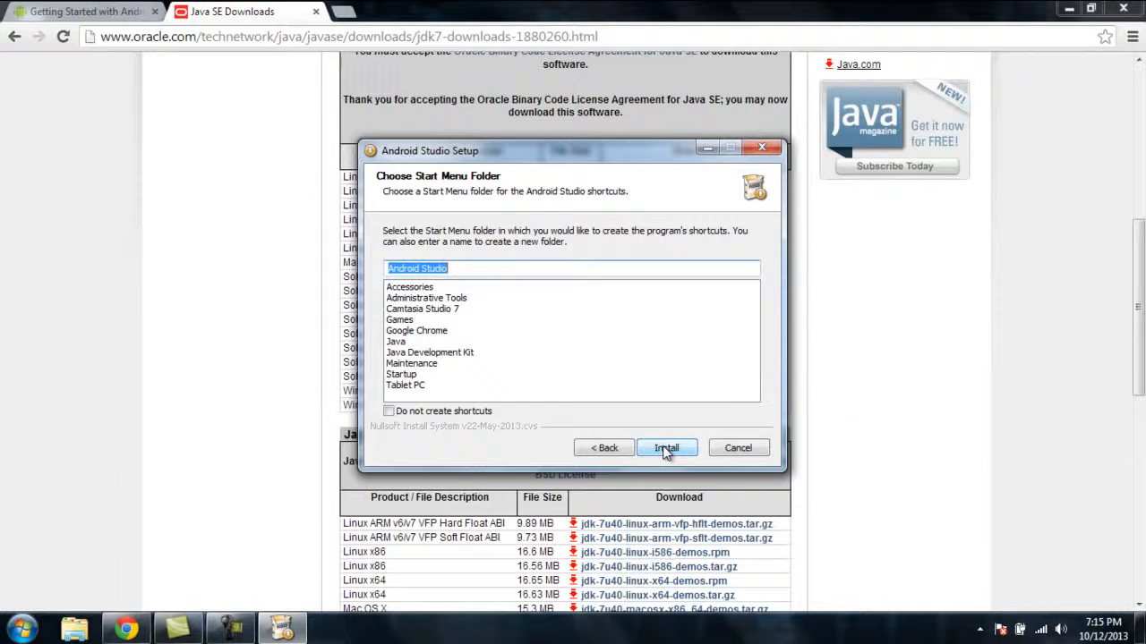
{"action": "left_click", "coordinate": [665, 449]}
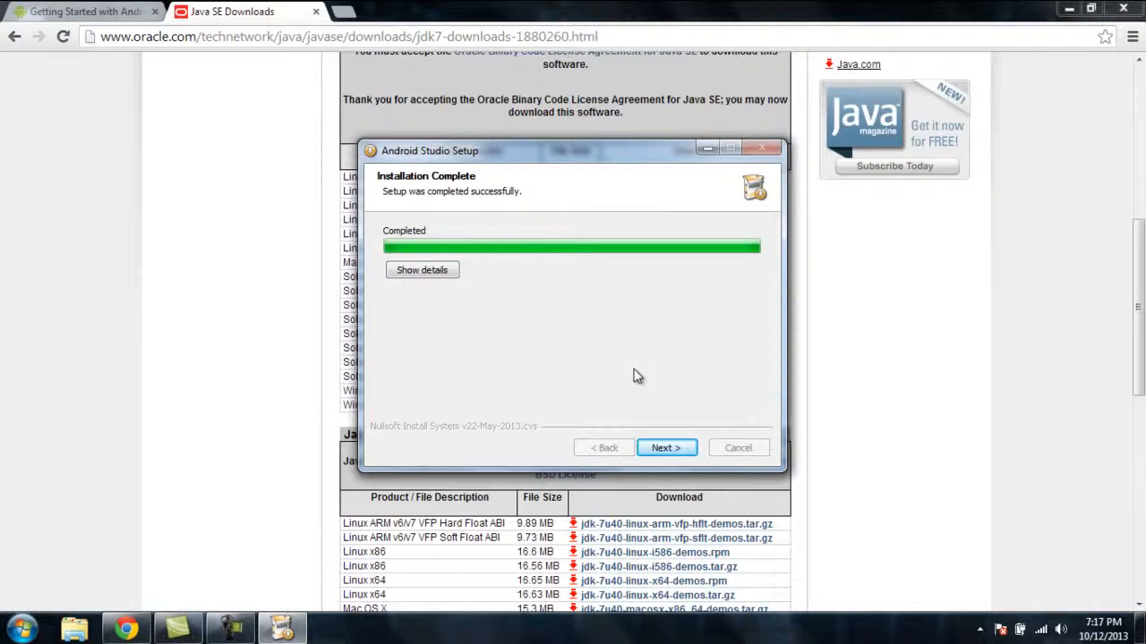
Finish the Android Studio setup without starting the program and close the browser
{"action": "left_click", "coordinate": [666, 445]}
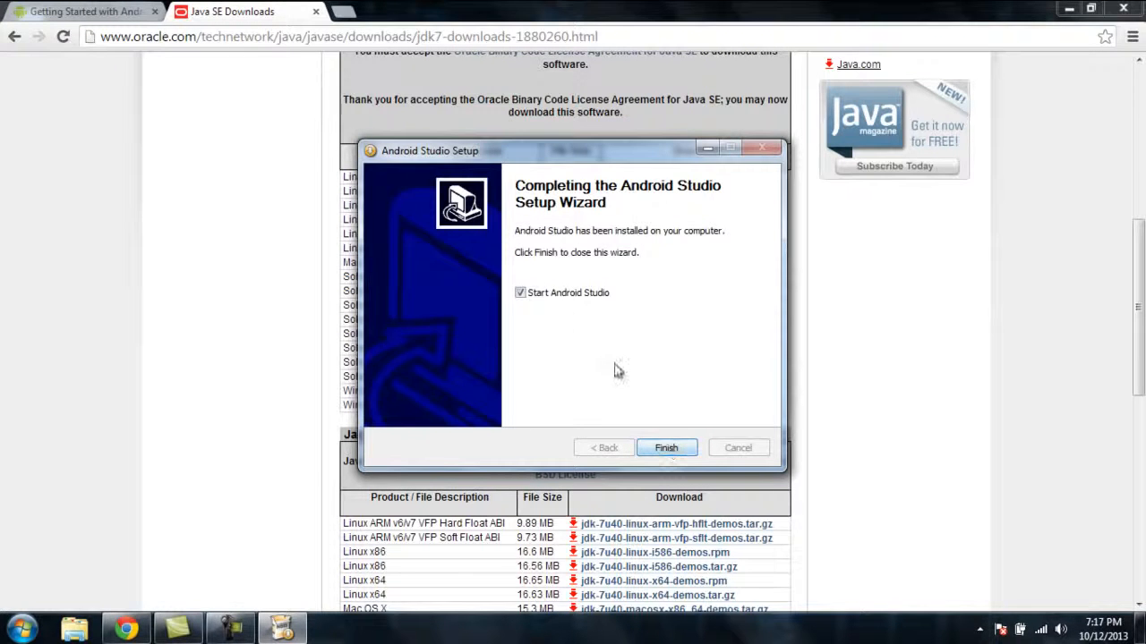
{"action": "left_click", "coordinate": [521, 293]}
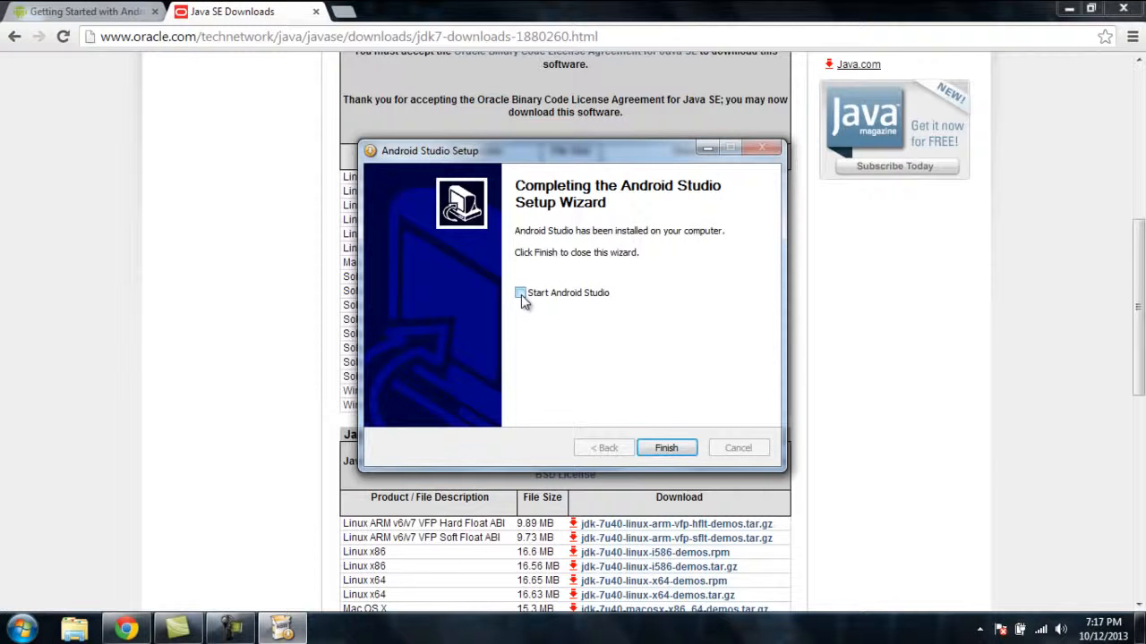
{"action": "left_click", "coordinate": [667, 449]}
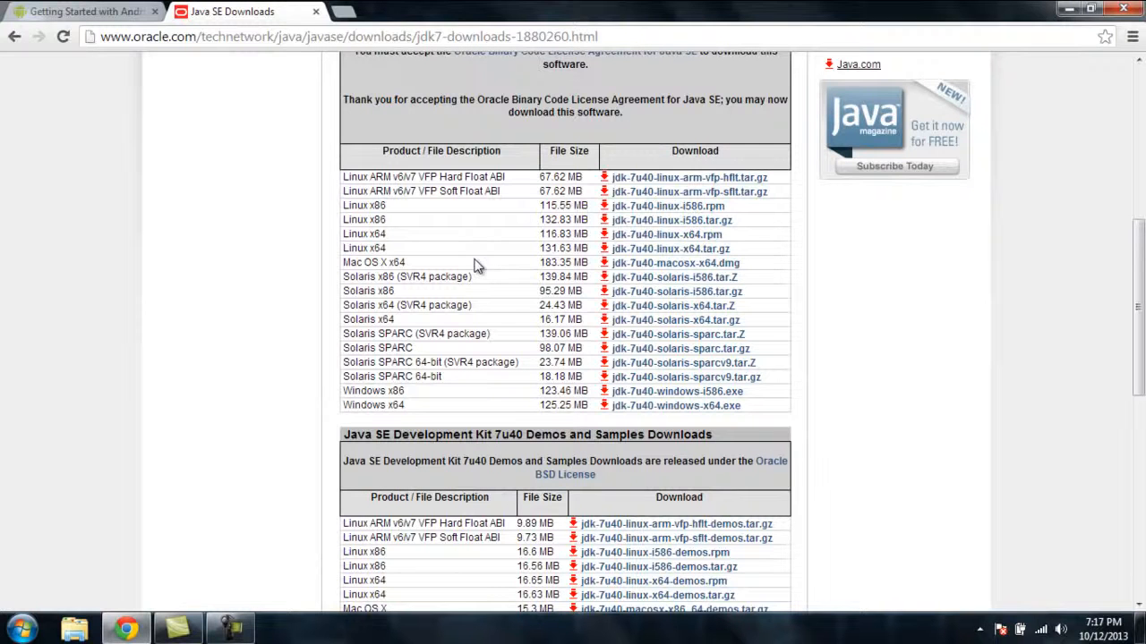
{"action": "left_click", "coordinate": [1122, 11]}
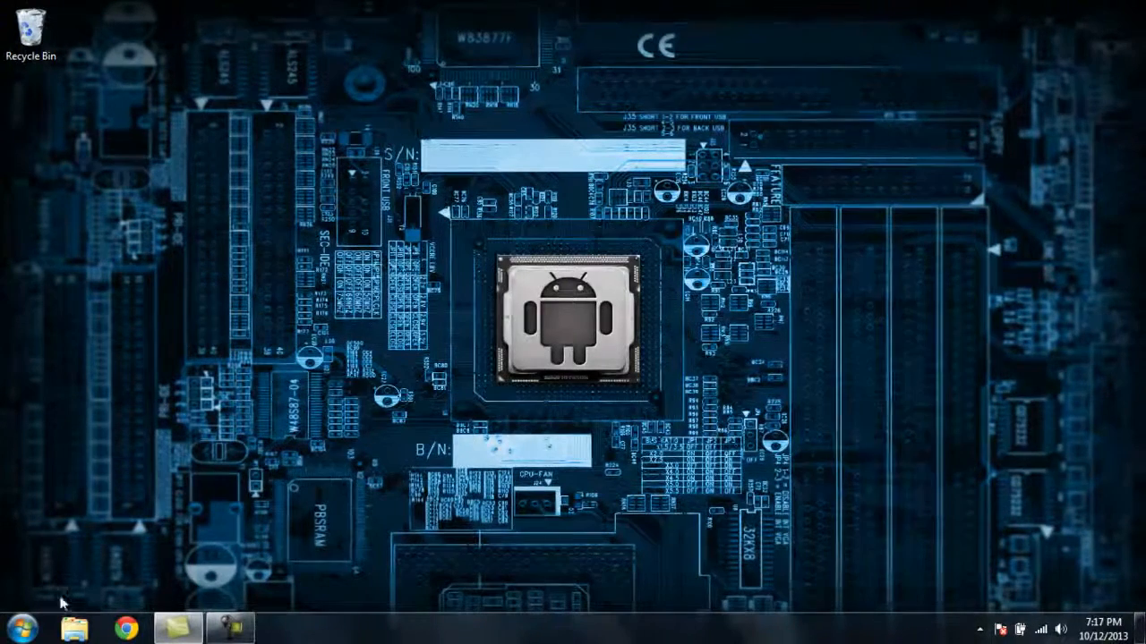
Browse to C:\Program Files (x86)\Java\jre7 in Windows Explorer and copy the folder's path
{"action": "left_click", "coordinate": [74, 627]}
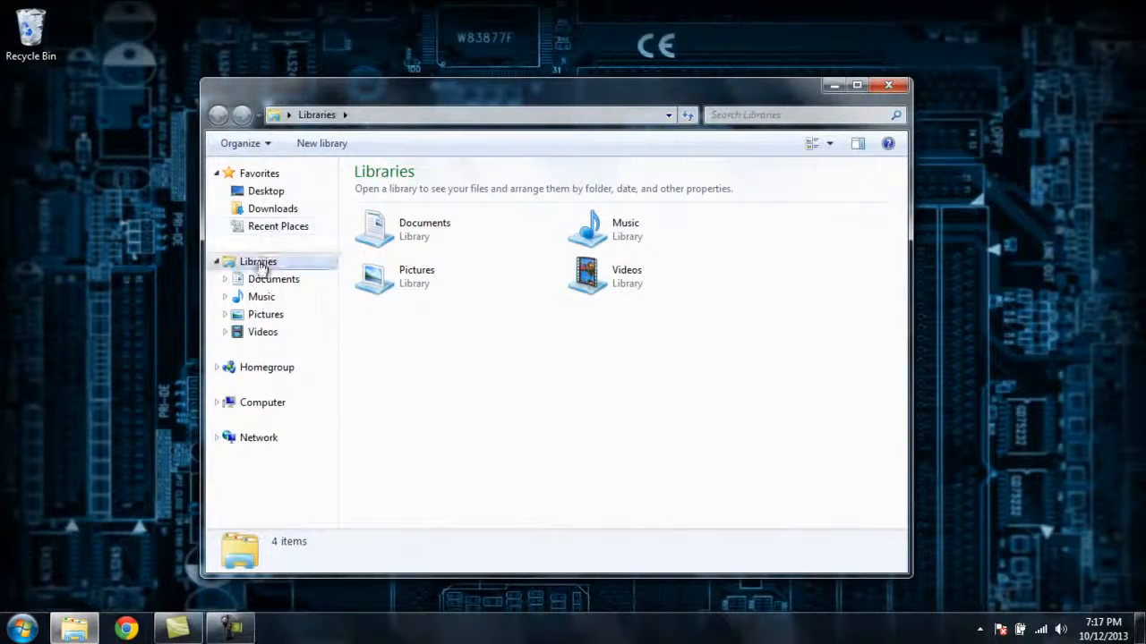
{"action": "left_click", "coordinate": [262, 404]}
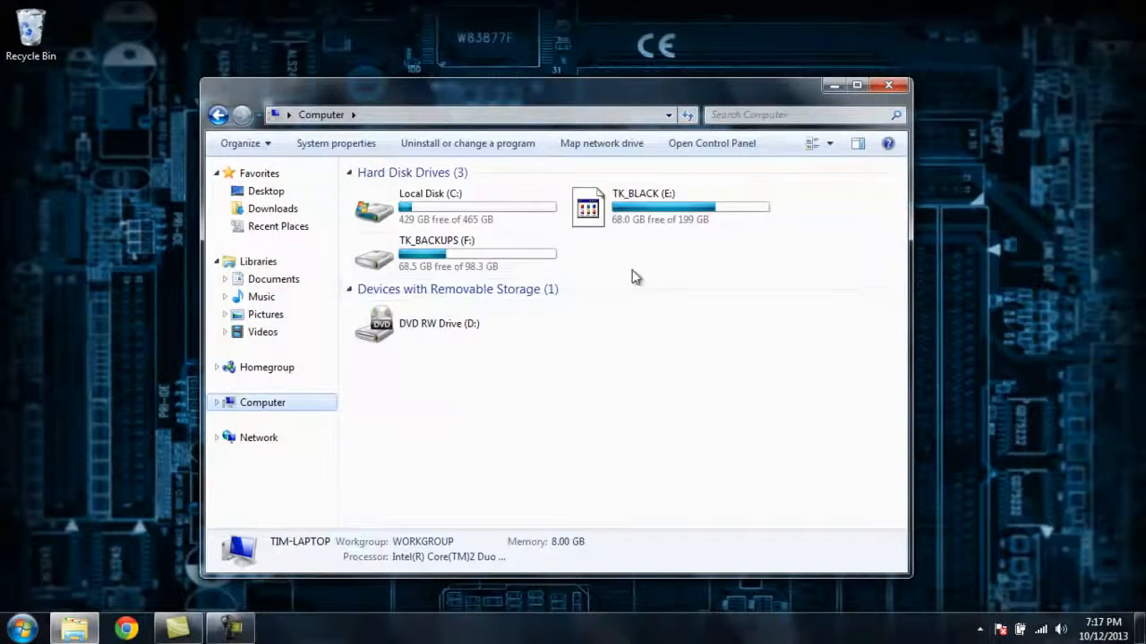
{"action": "double_click", "coordinate": [482, 203]}
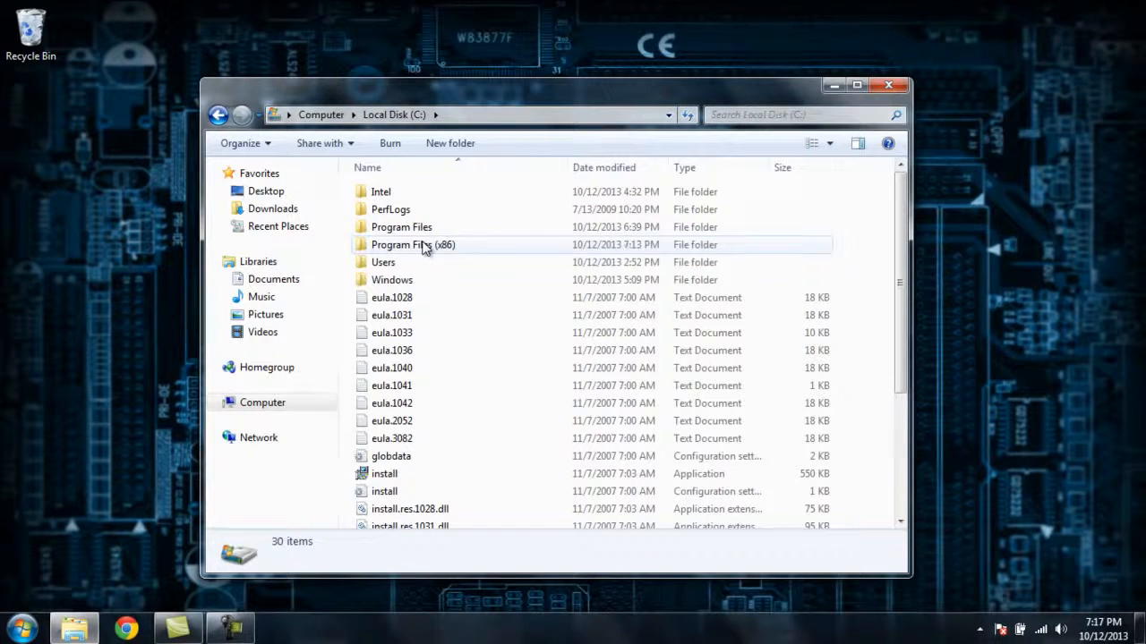
{"action": "double_click", "coordinate": [425, 248]}
{"action": "double_click", "coordinate": [415, 262]}
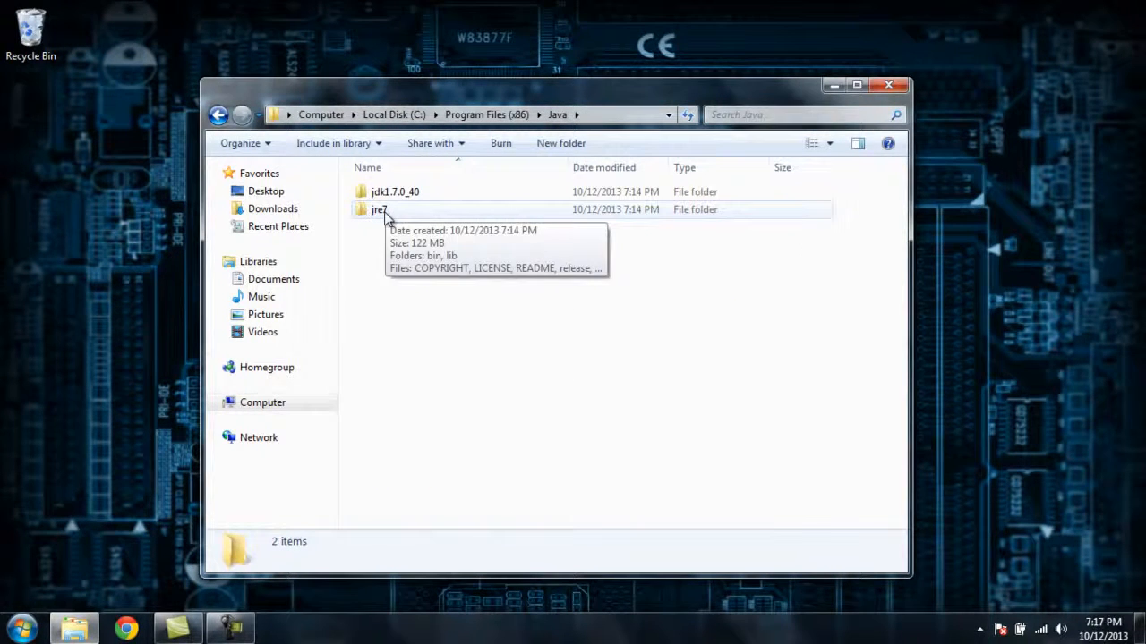
{"action": "double_click", "coordinate": [379, 211]}
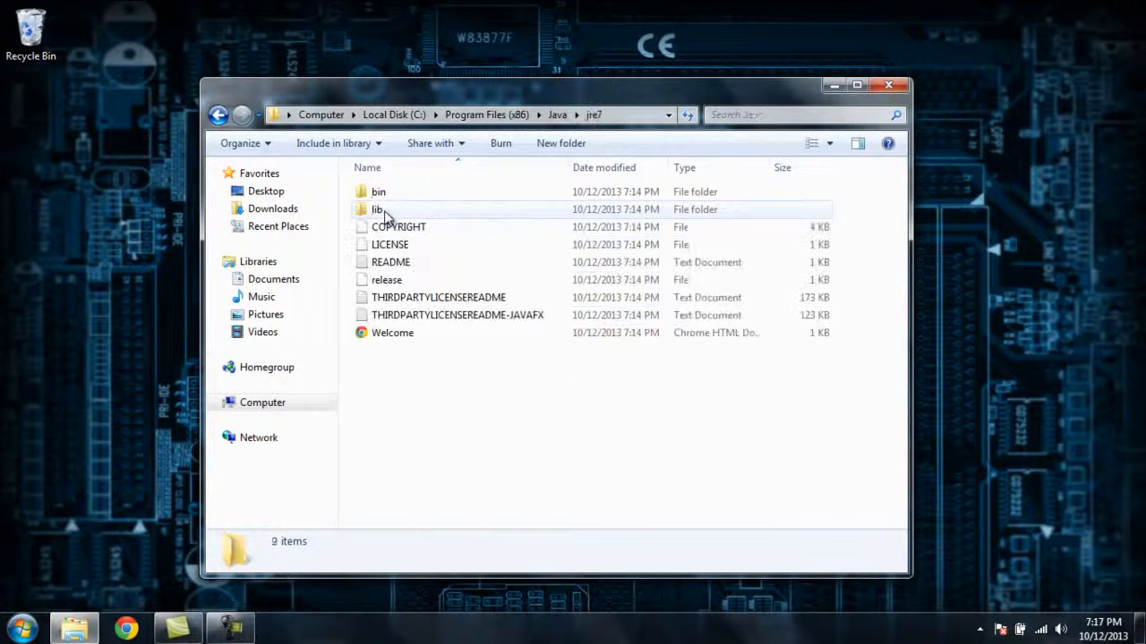
{"action": "left_click", "coordinate": [633, 114]}
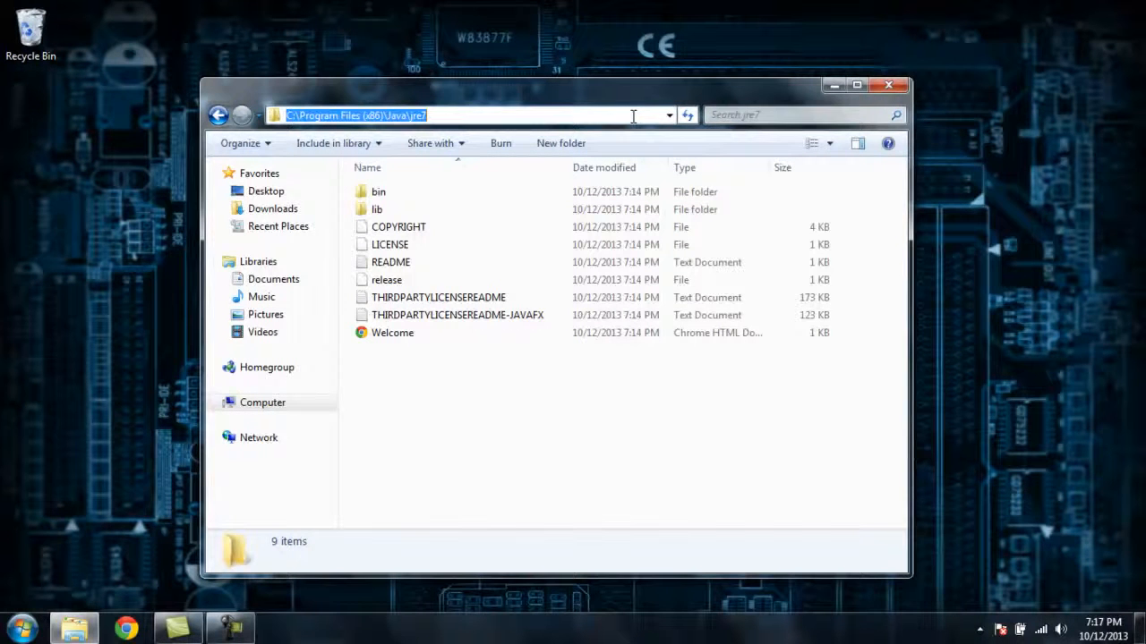
{"action": "right_click", "coordinate": [399, 112]}
{"action": "left_click", "coordinate": [403, 170]}
Open the computer's system properties and bring up the advanced system settings
{"action": "left_click", "coordinate": [22, 628]}
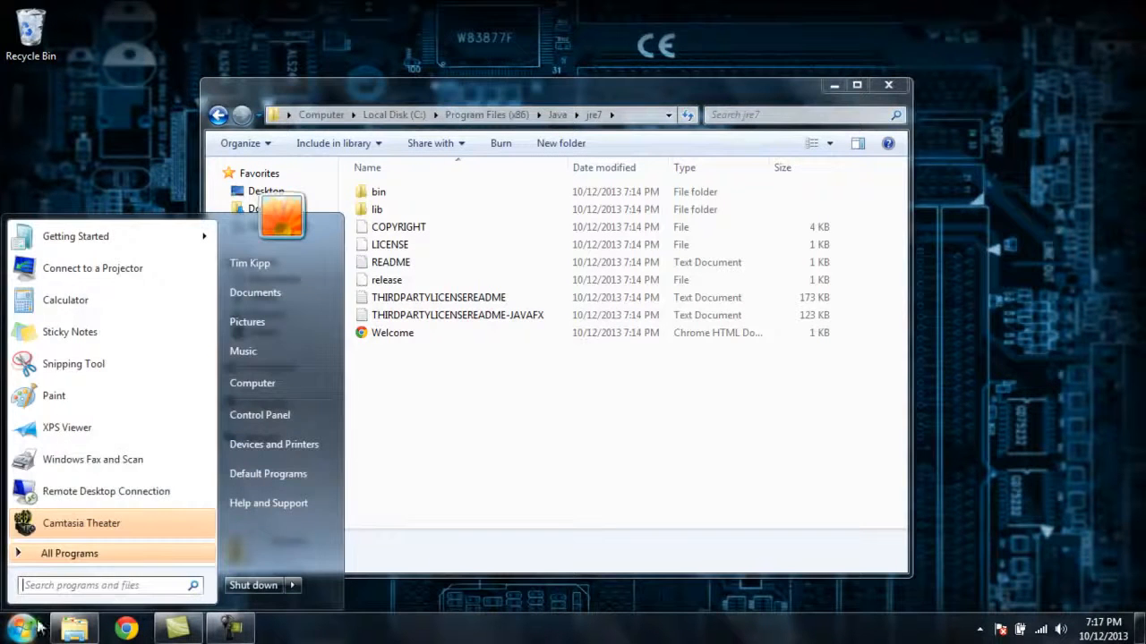
{"action": "right_click", "coordinate": [257, 382]}
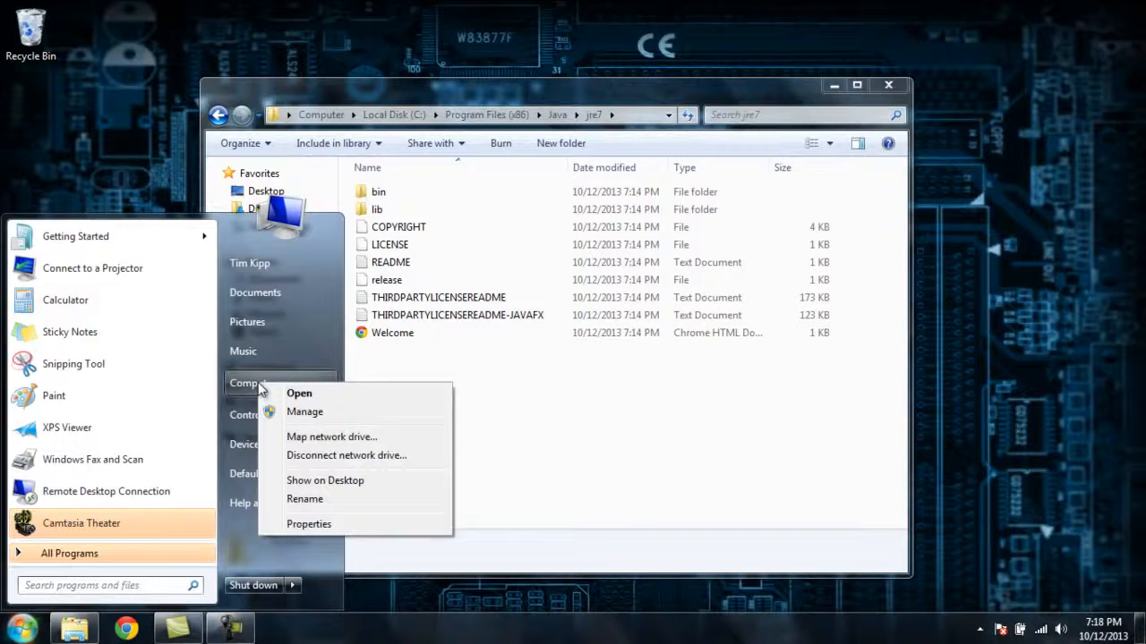
{"action": "left_click", "coordinate": [306, 524]}
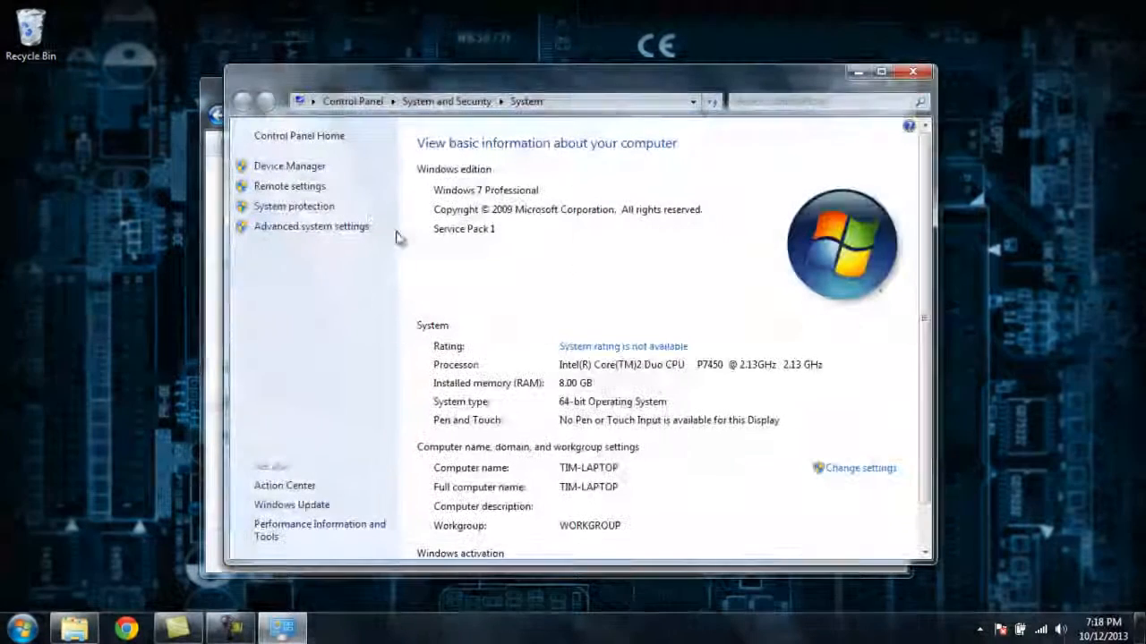
{"action": "left_click", "coordinate": [296, 230]}
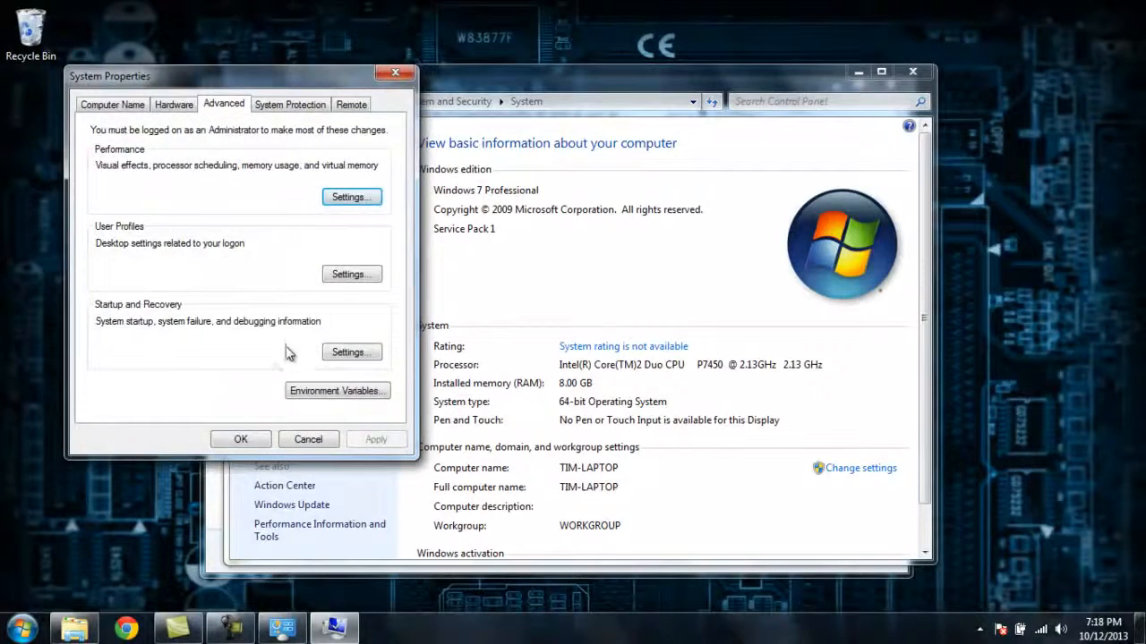
Create the system variable JAVA_HOME with the value C:\Program Files (x86)\Java\jre7, then accept the settings and close the System and Explorer windows
{"action": "left_click", "coordinate": [313, 392]}
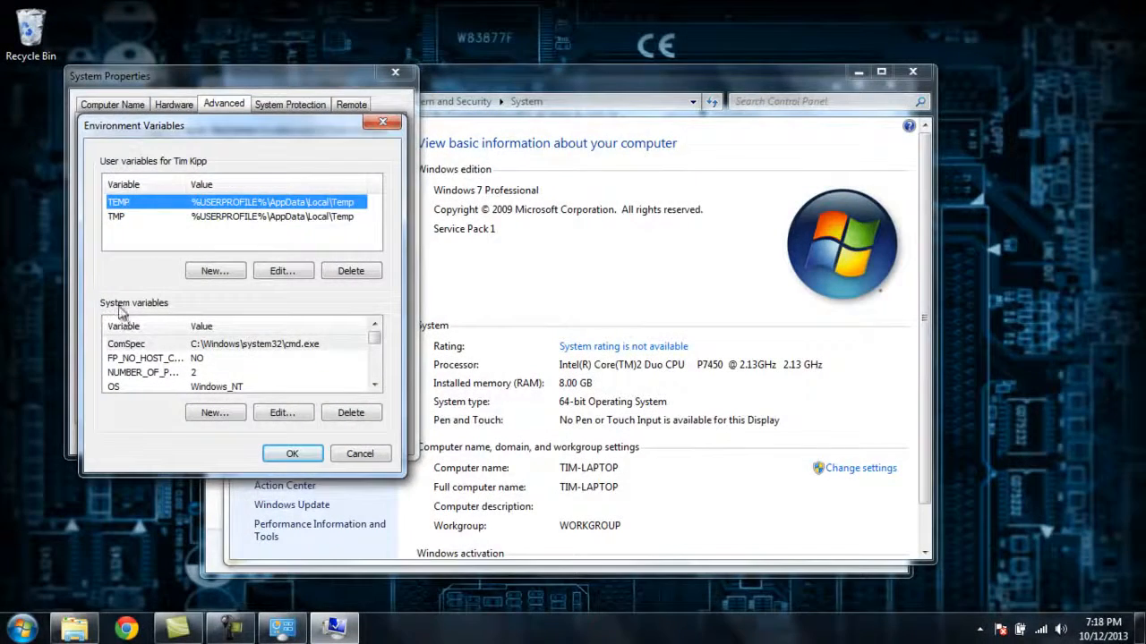
{"action": "left_click", "coordinate": [213, 414]}
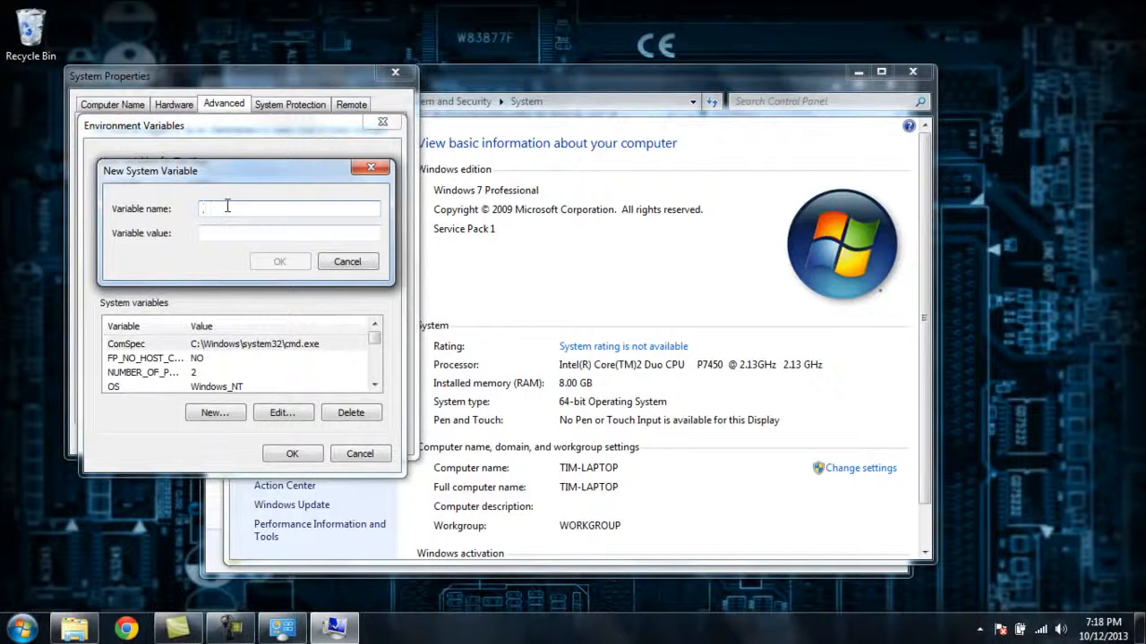
{"action": "type", "text": "JAVA_HOME"}
{"action": "left_click", "coordinate": [218, 233]}
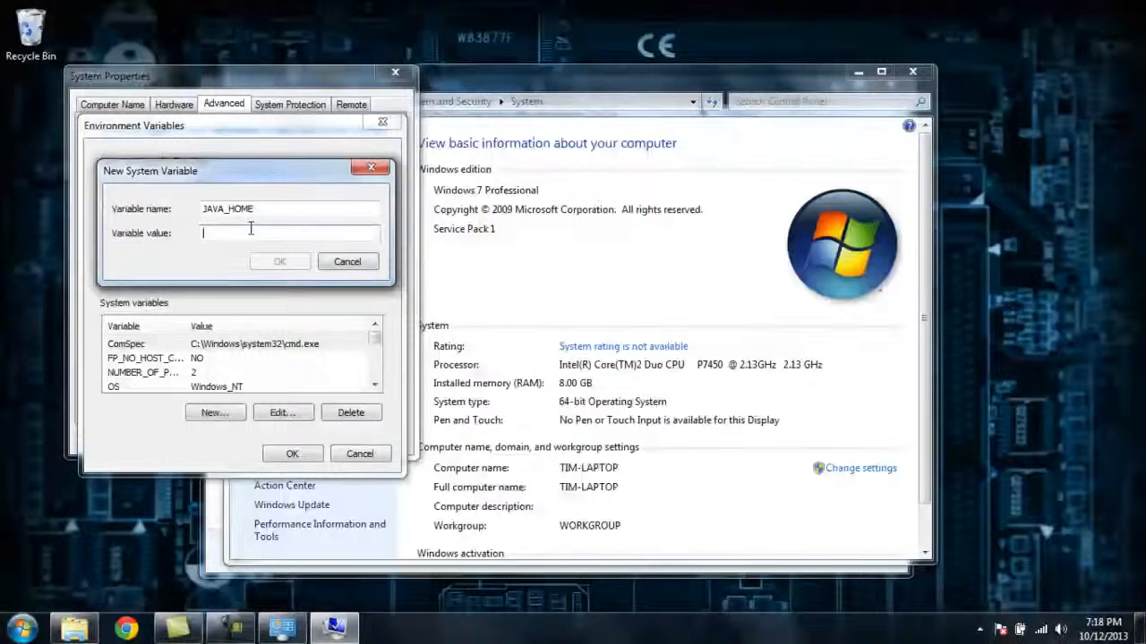
{"action": "key", "text": "ctrl+v"}
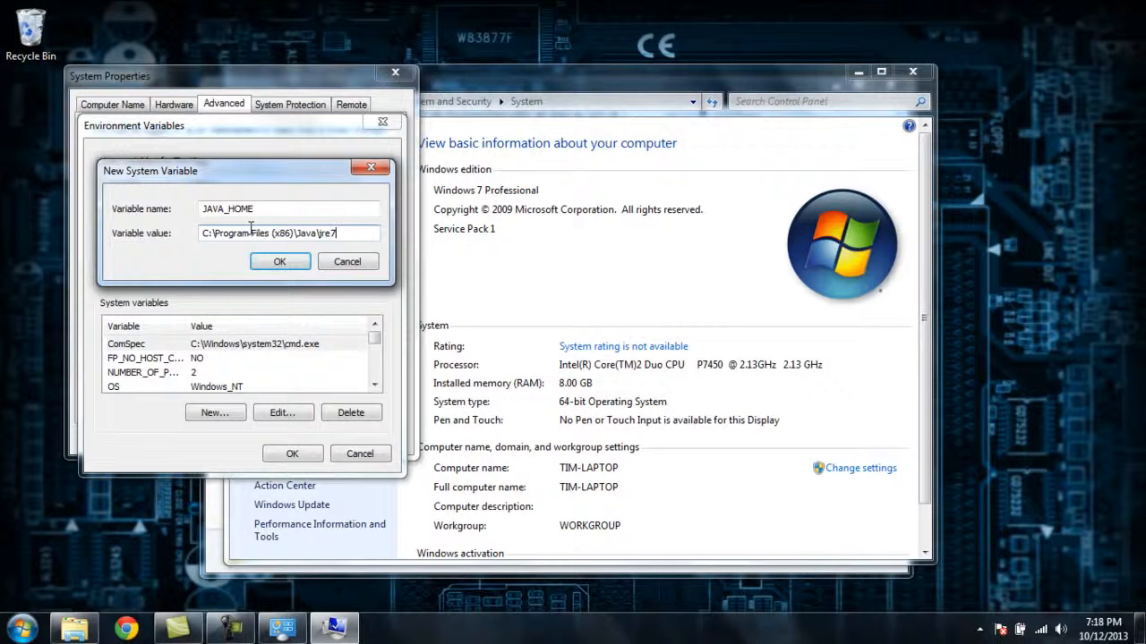
{"action": "left_click", "coordinate": [296, 260]}
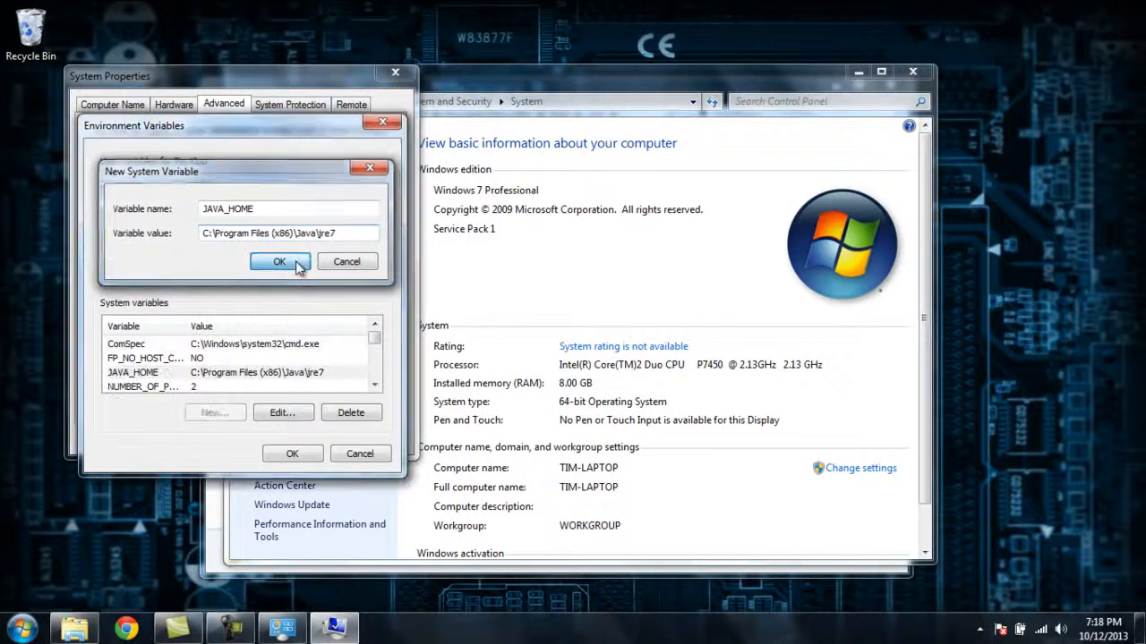
{"action": "left_click", "coordinate": [292, 453]}
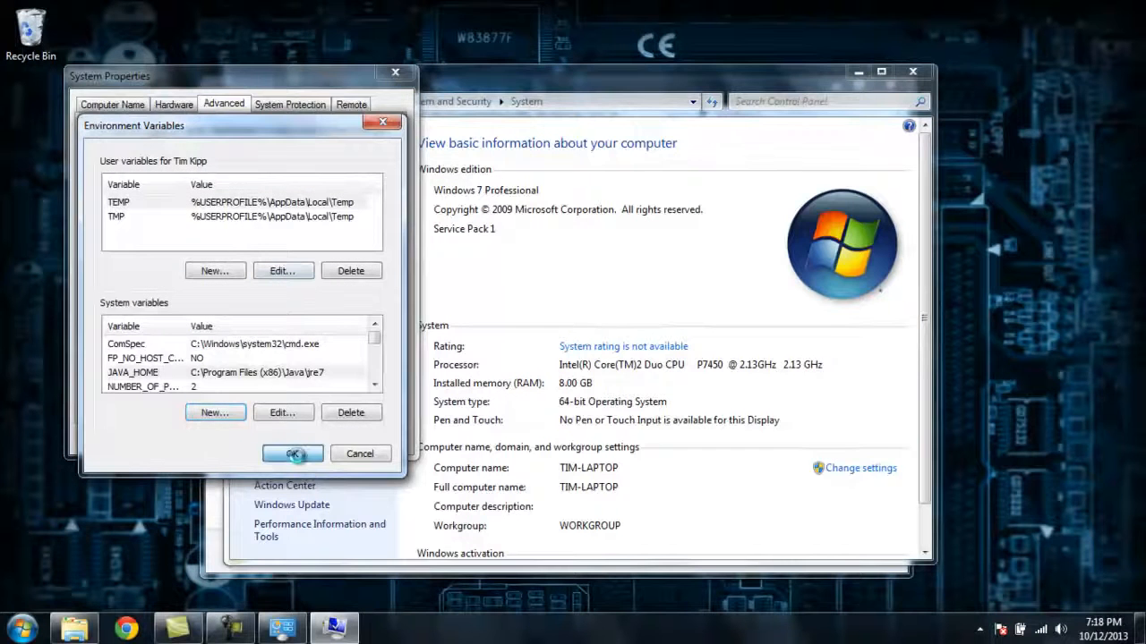
{"action": "left_click", "coordinate": [240, 440]}
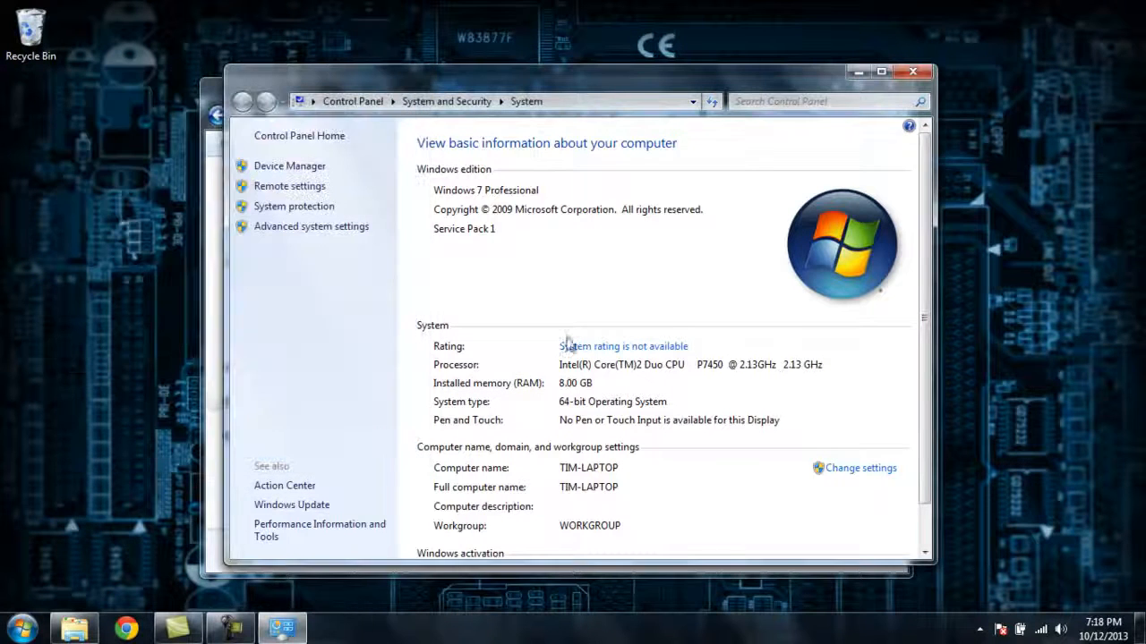
{"action": "left_click", "coordinate": [923, 80]}
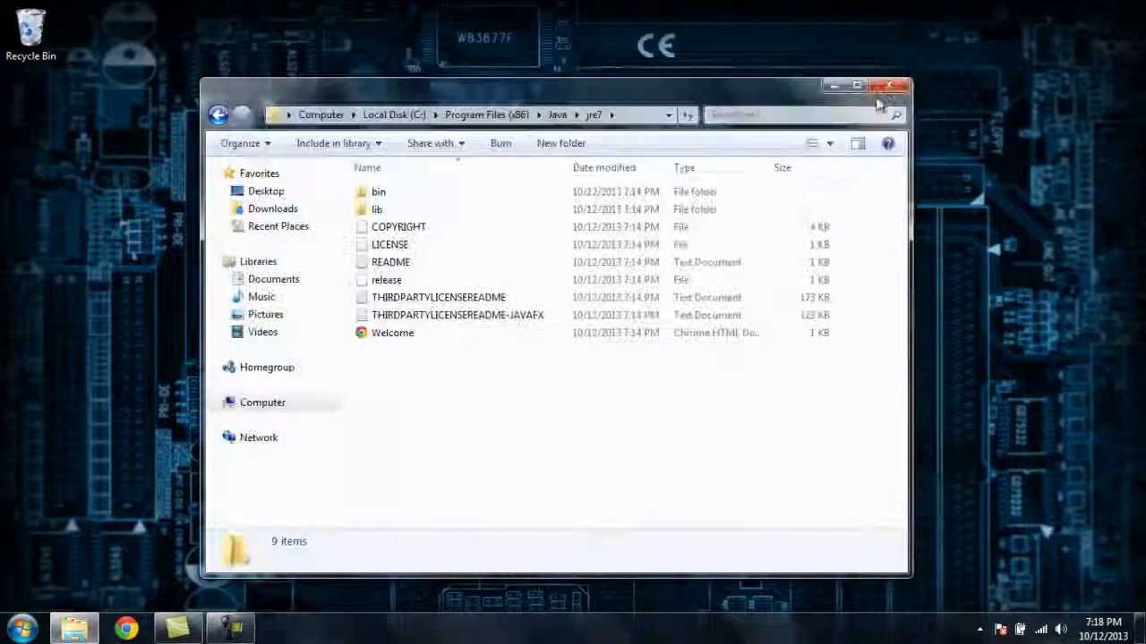
{"action": "left_click", "coordinate": [898, 79]}
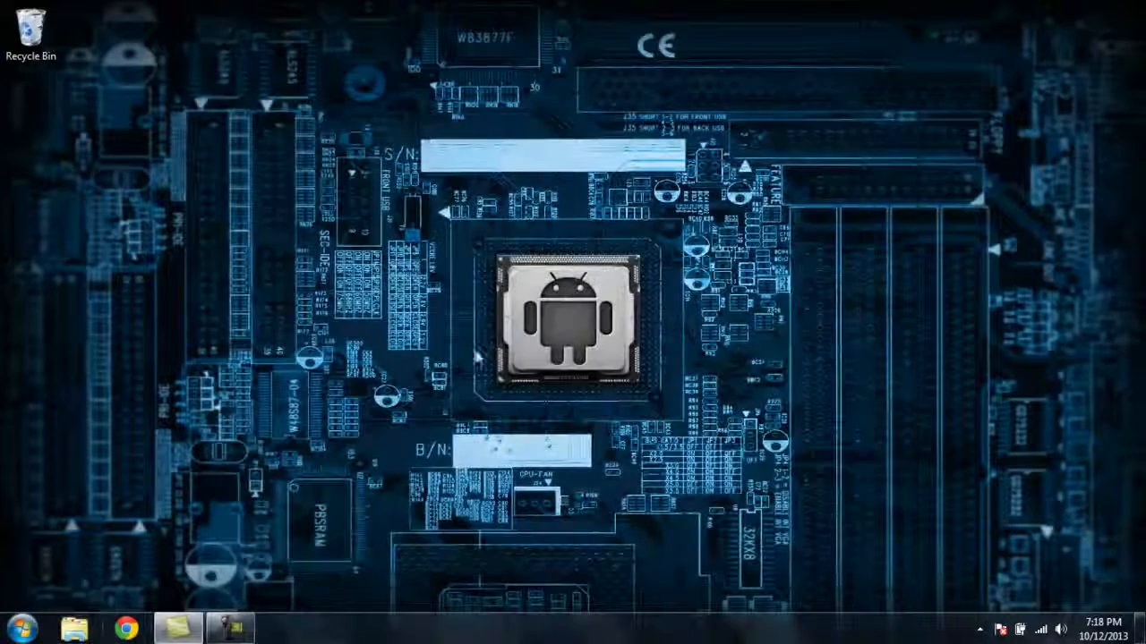
Launch Android Studio from its folder in the installed programs
{"action": "left_click", "coordinate": [21, 628]}
{"action": "left_click", "coordinate": [63, 553]}
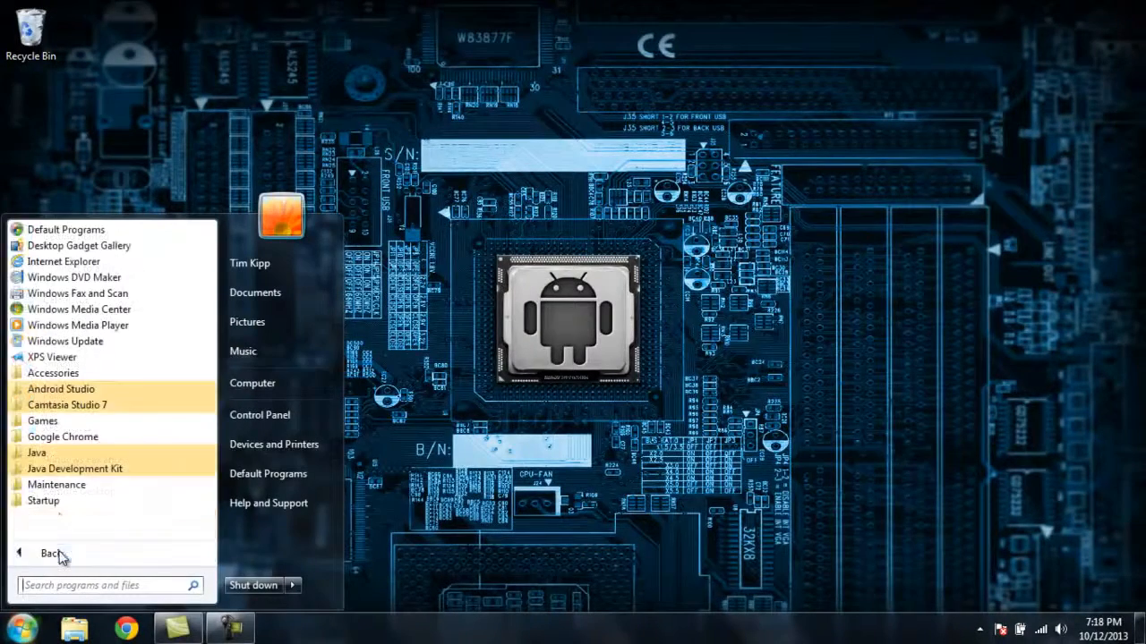
{"action": "left_click", "coordinate": [61, 390]}
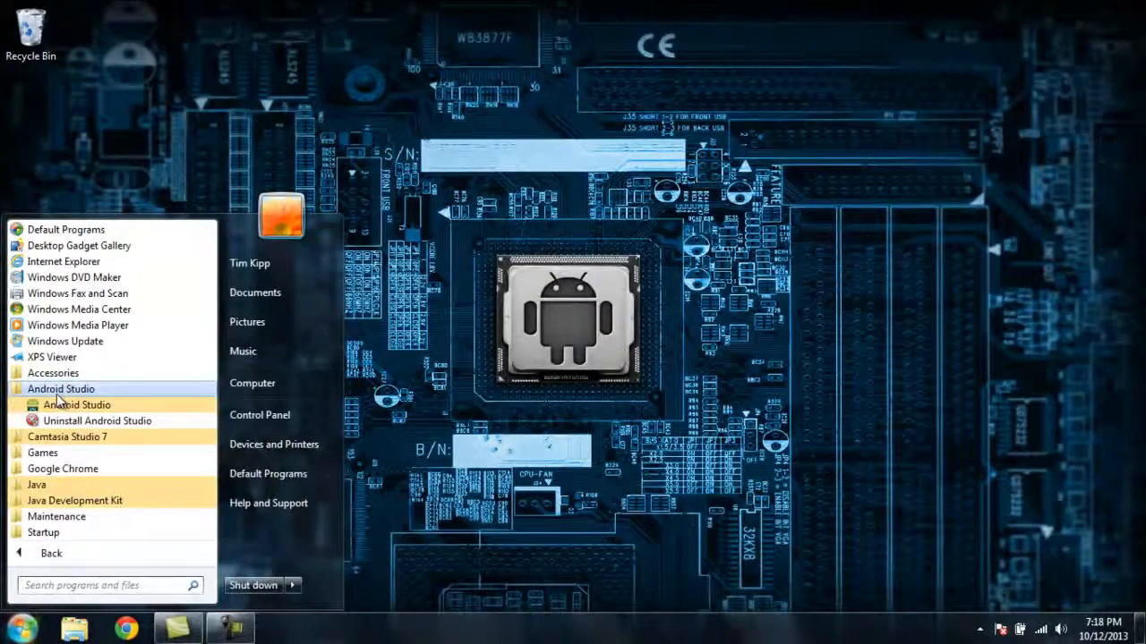
{"action": "left_click", "coordinate": [58, 408]}
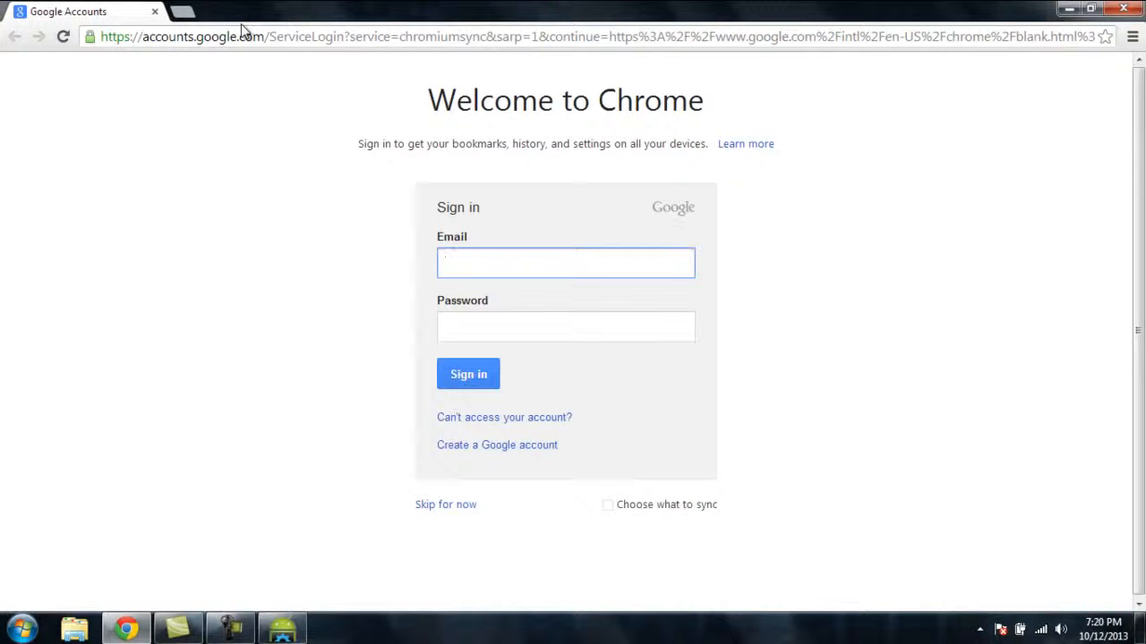
{"action": "left_click", "coordinate": [247, 36]}
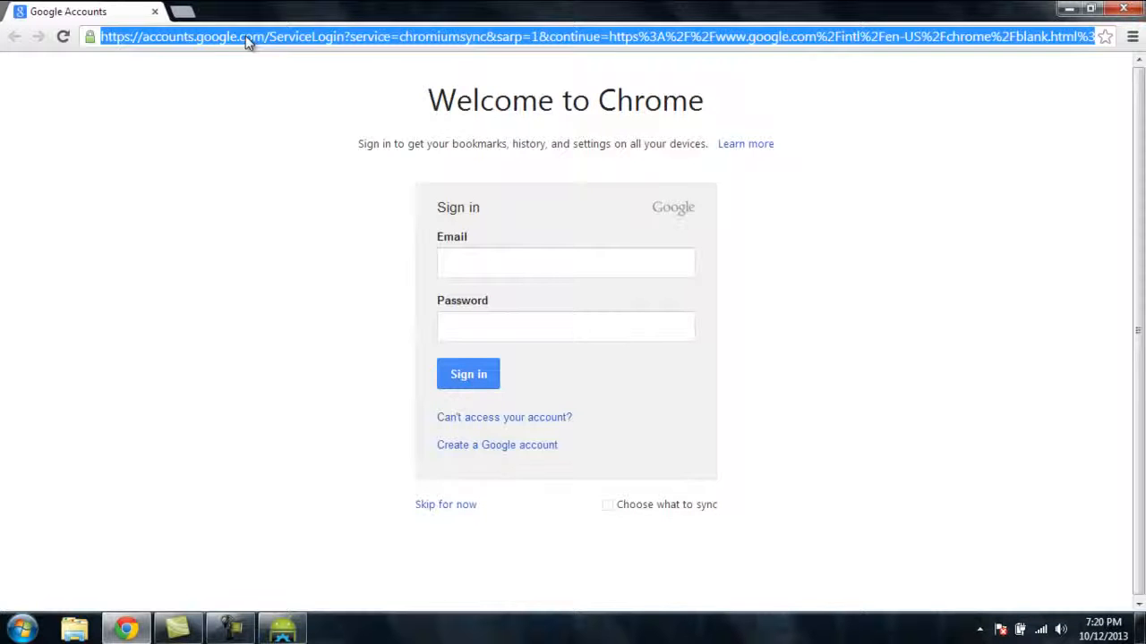
{"action": "type", "text": "or"}
{"action": "key", "text": "Down"}
{"action": "key", "text": "Down"}
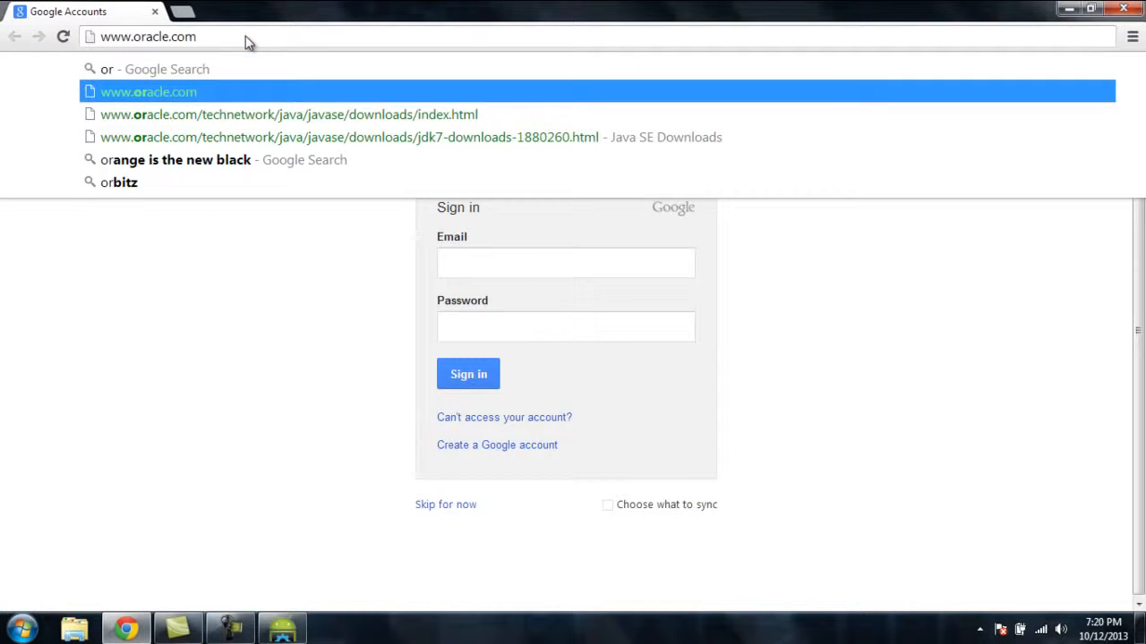
{"action": "key", "text": "Return"}
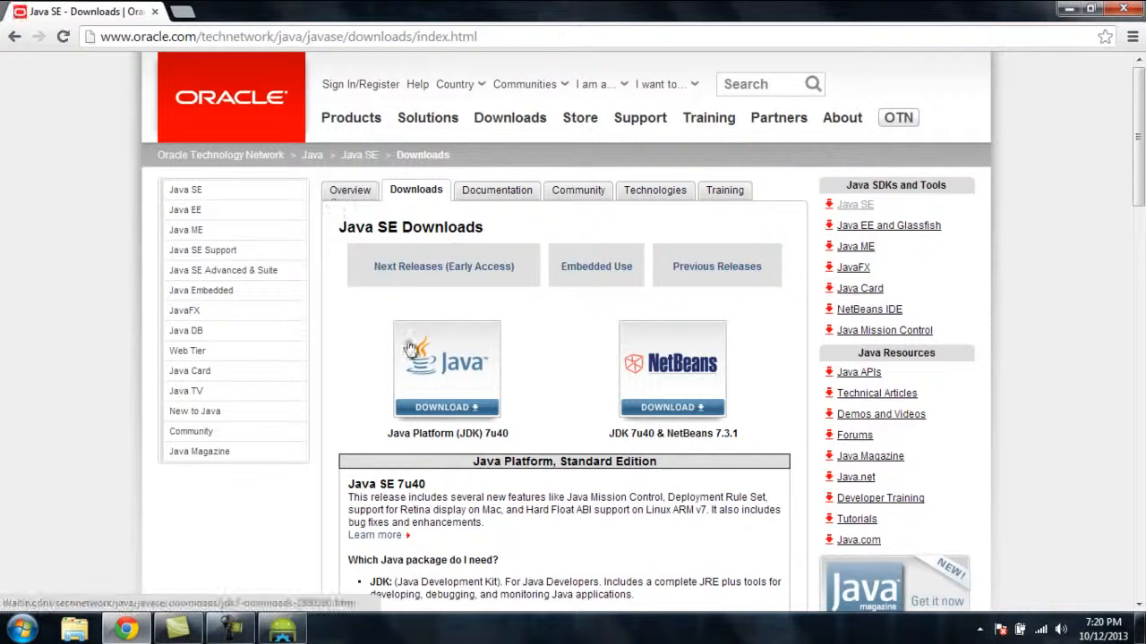
Go to the Java Platform (JDK) 7u40 downloads, accept the license agreement and download jdk-7u40-windows-x64.exe
{"action": "left_click", "coordinate": [452, 402]}
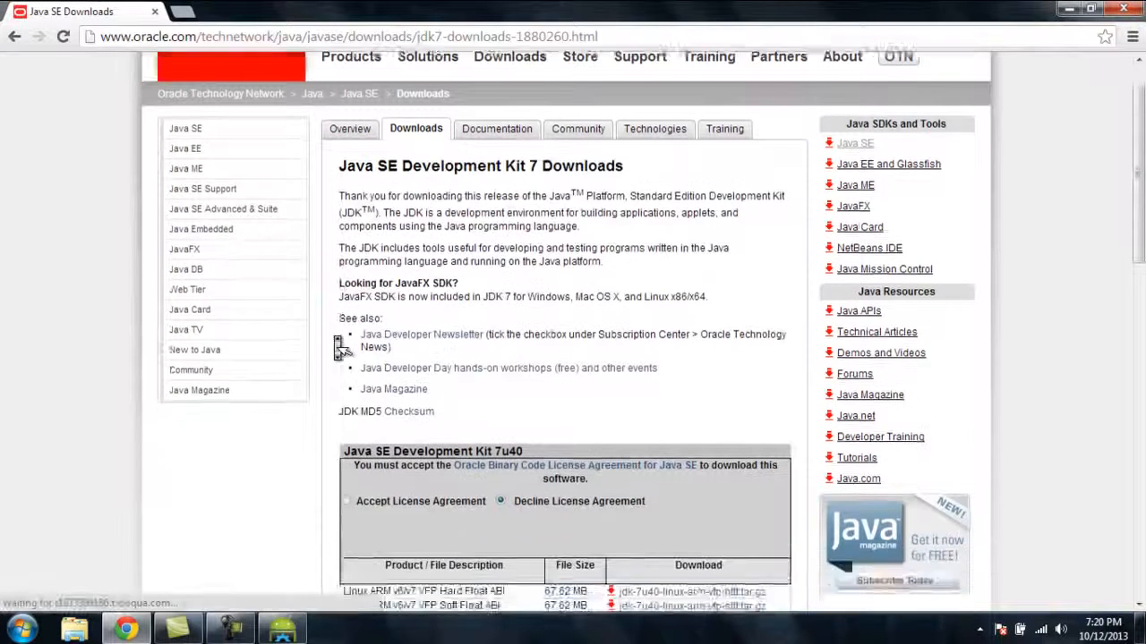
{"action": "scroll", "coordinate": [337, 343], "scroll_direction": "down", "scroll_amount": 3}
{"action": "left_click", "coordinate": [347, 303]}
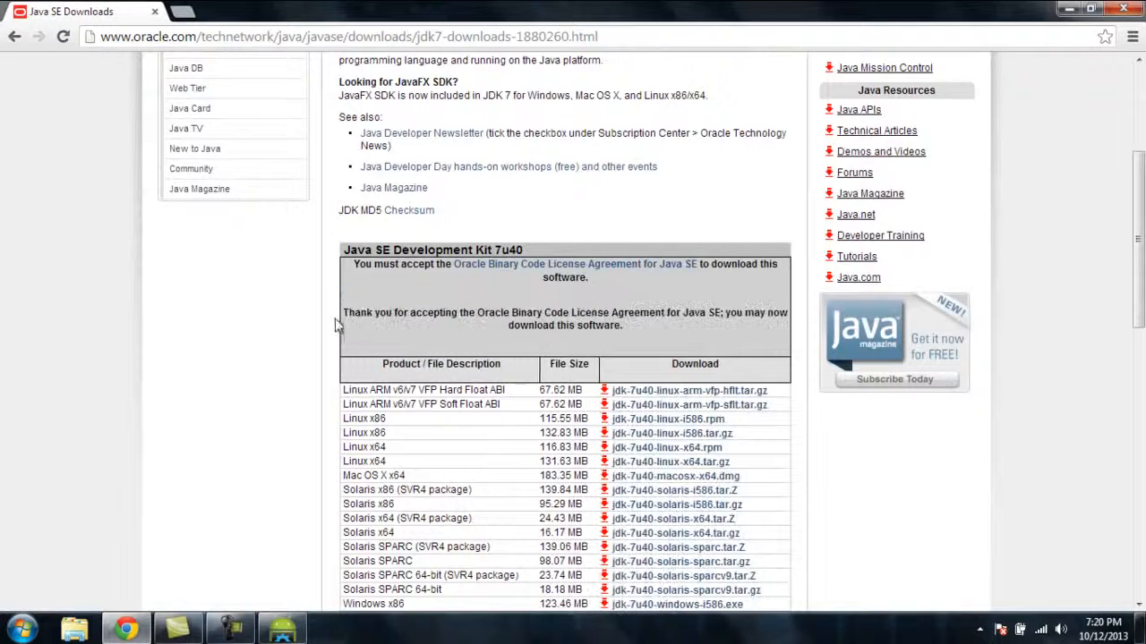
{"action": "scroll", "coordinate": [441, 291], "scroll_direction": "down", "scroll_amount": 4}
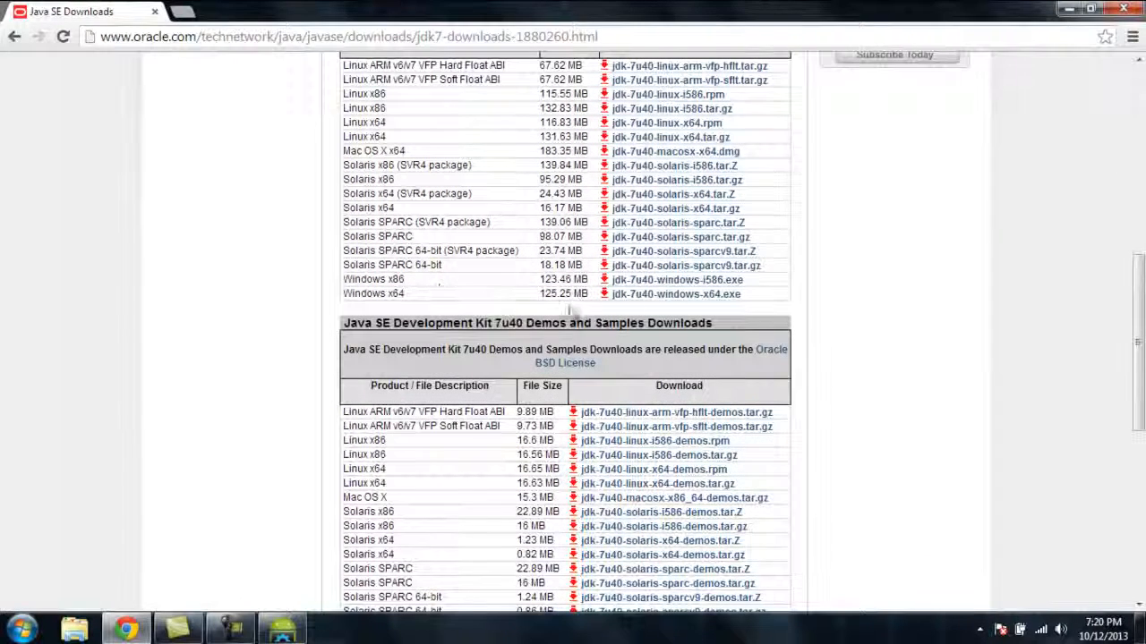
{"action": "left_click", "coordinate": [654, 296]}
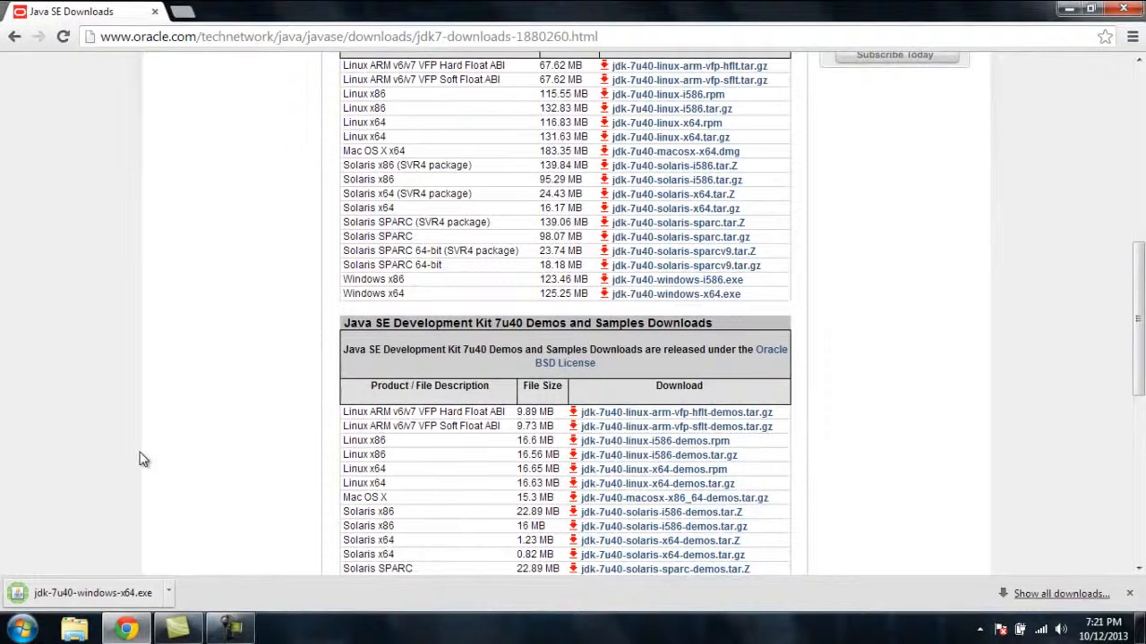
Run the downloaded 64-bit JDK installer and complete the installation with the default features and destination folders
{"action": "left_click", "coordinate": [90, 592]}
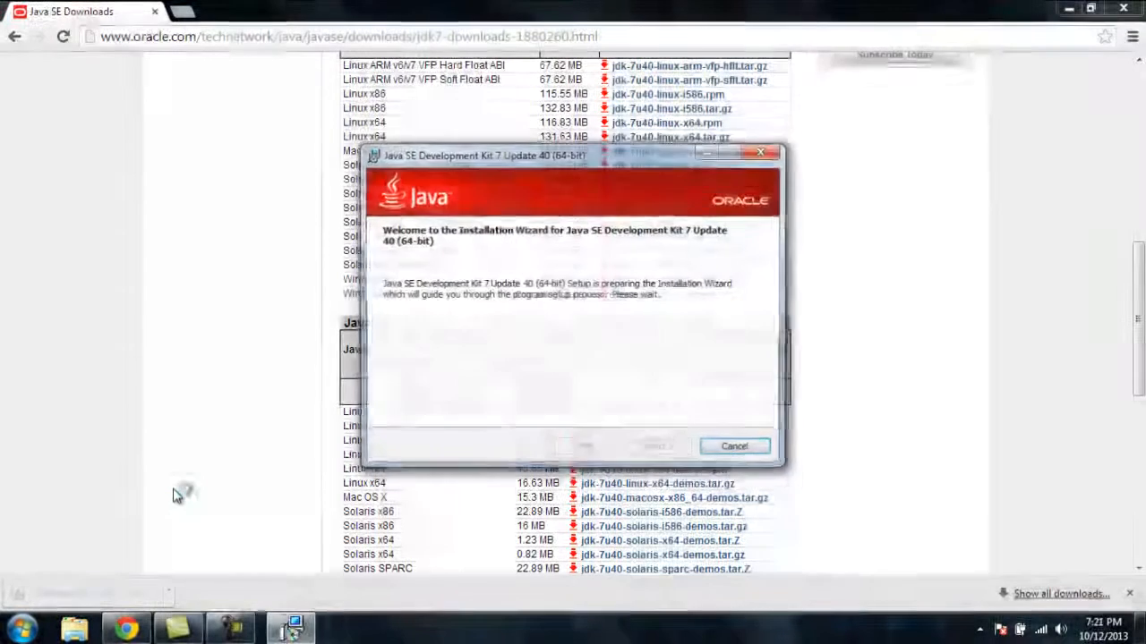
{"action": "left_click", "coordinate": [666, 452]}
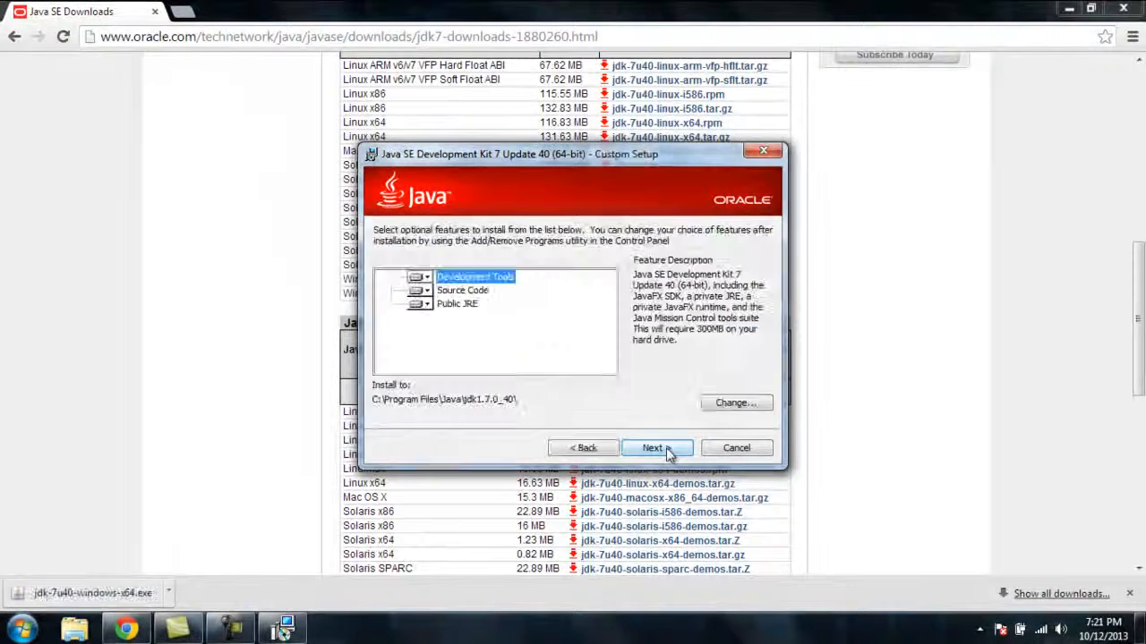
{"action": "left_click", "coordinate": [631, 448]}
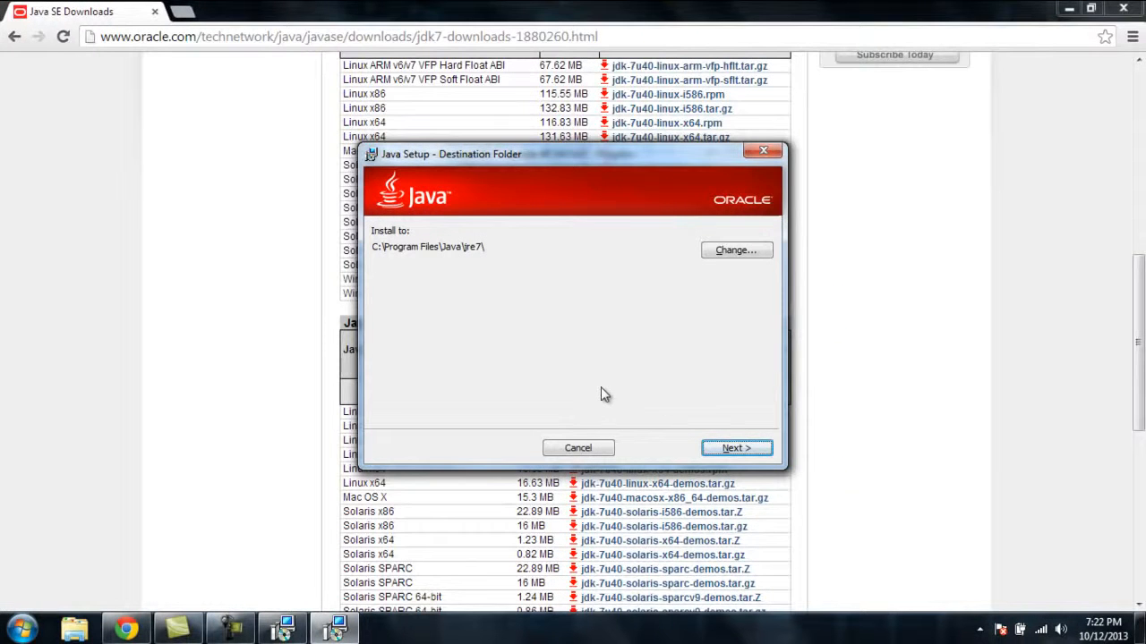
{"action": "left_click", "coordinate": [730, 452]}
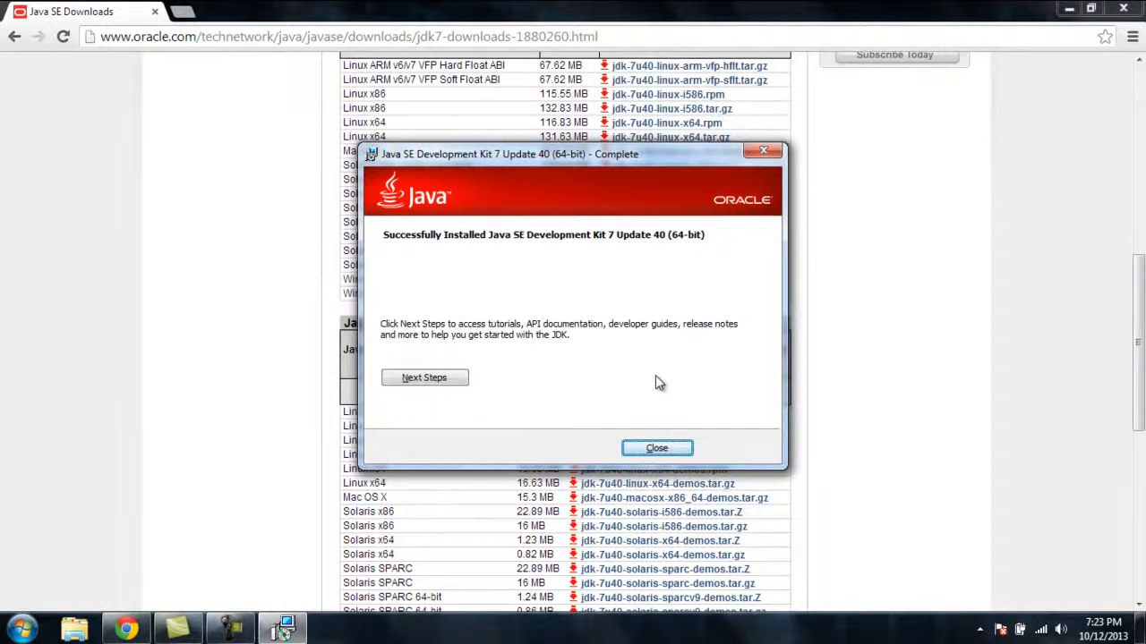
{"action": "left_click", "coordinate": [655, 448]}
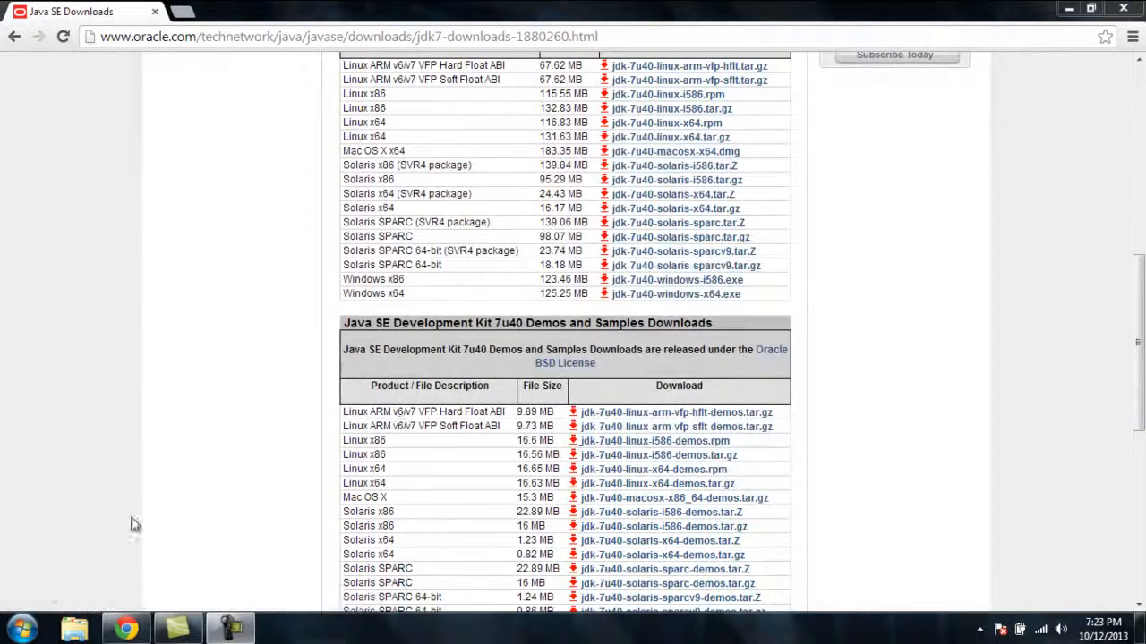
Open the computer's system properties from Windows Explorer and move the System window aside to uncover the Explorer window
{"action": "left_click", "coordinate": [75, 630]}
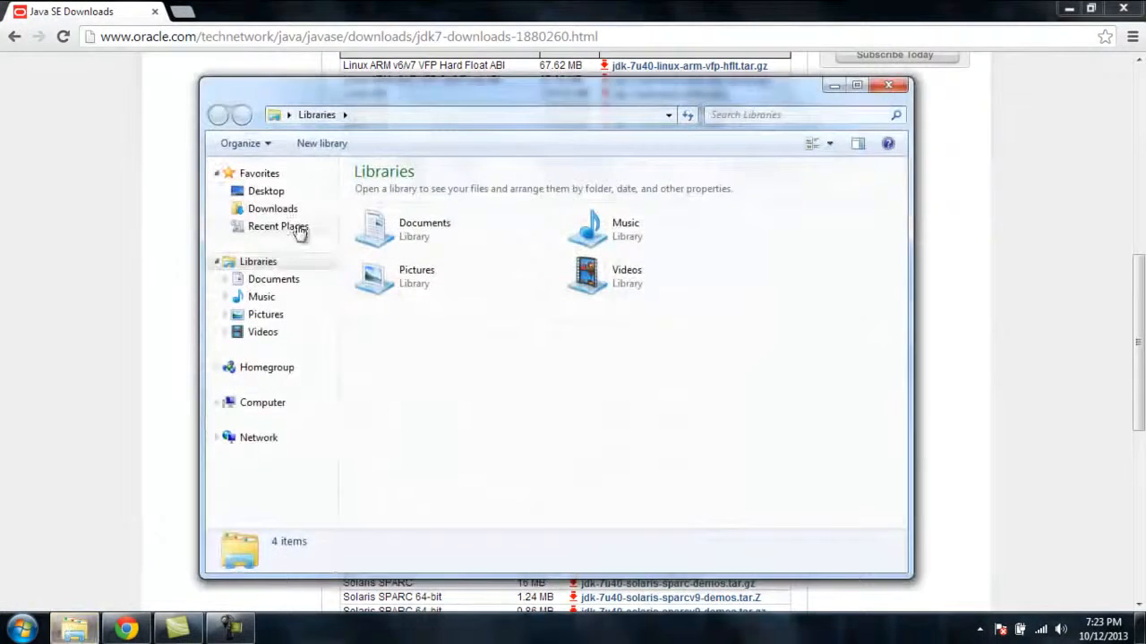
{"action": "right_click", "coordinate": [271, 407]}
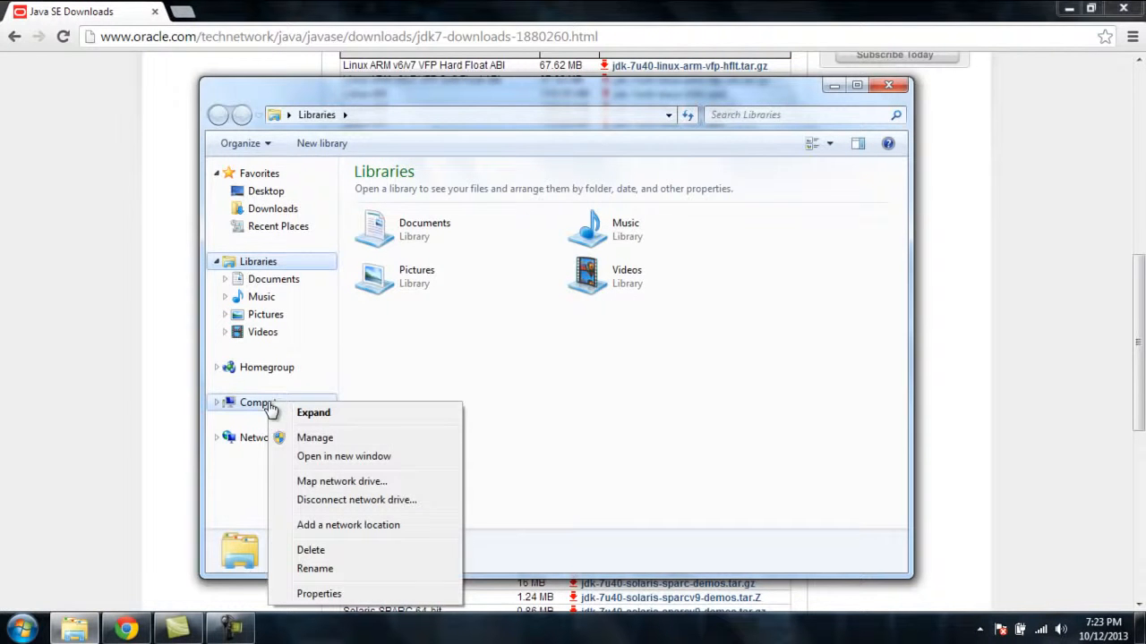
{"action": "left_click", "coordinate": [318, 595]}
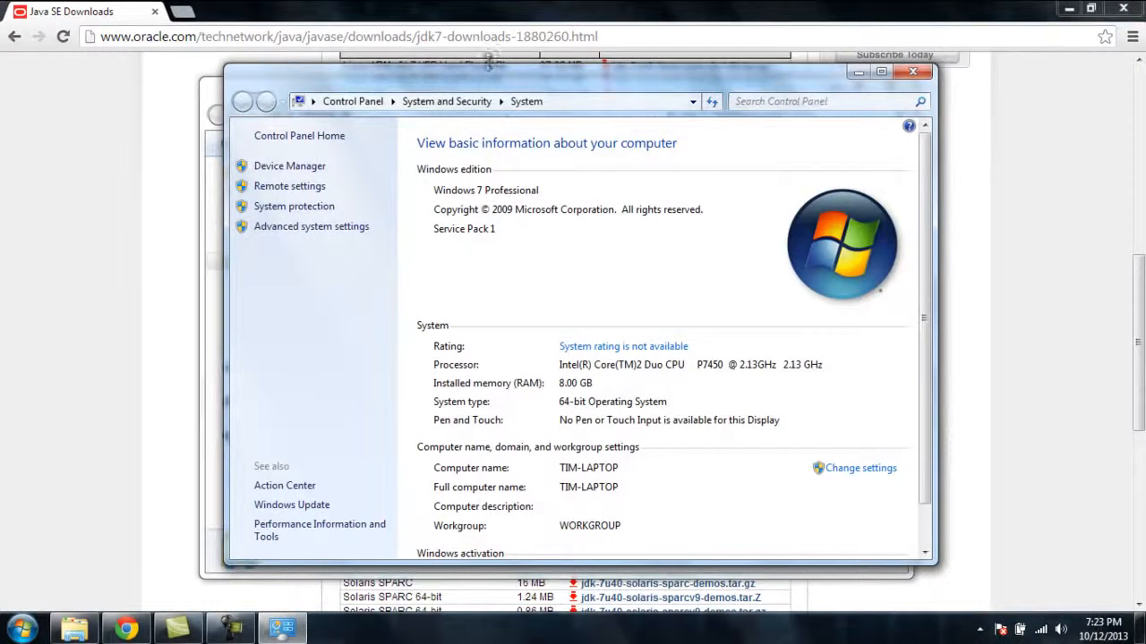
{"action": "left_click_drag", "start_coordinate": [506, 79], "coordinate": [768, 104]}
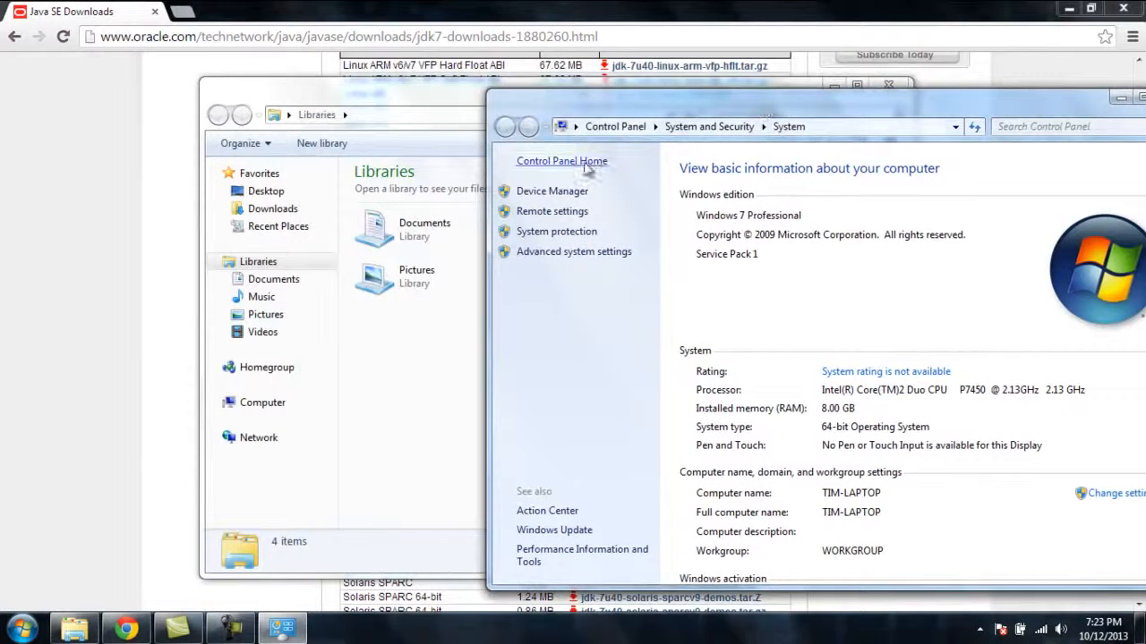
Browse to C:\Program Files\Java\jdk1.7.0_40 in Windows Explorer, copy the folder's path and close the Explorer window
{"action": "left_click", "coordinate": [403, 385]}
{"action": "left_click", "coordinate": [273, 405]}
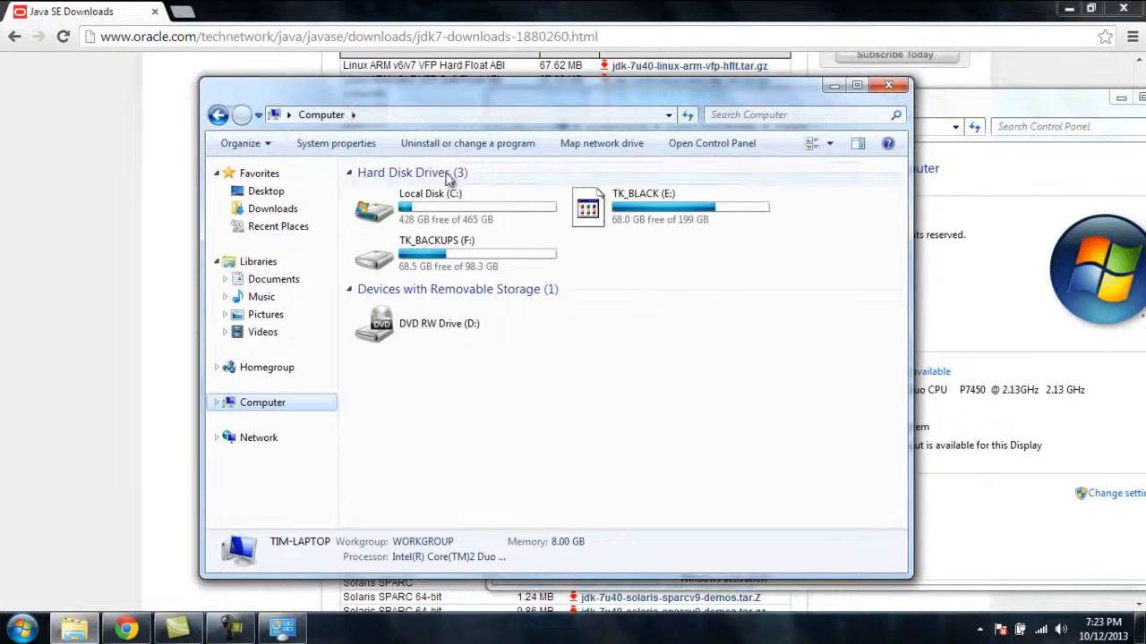
{"action": "double_click", "coordinate": [452, 215]}
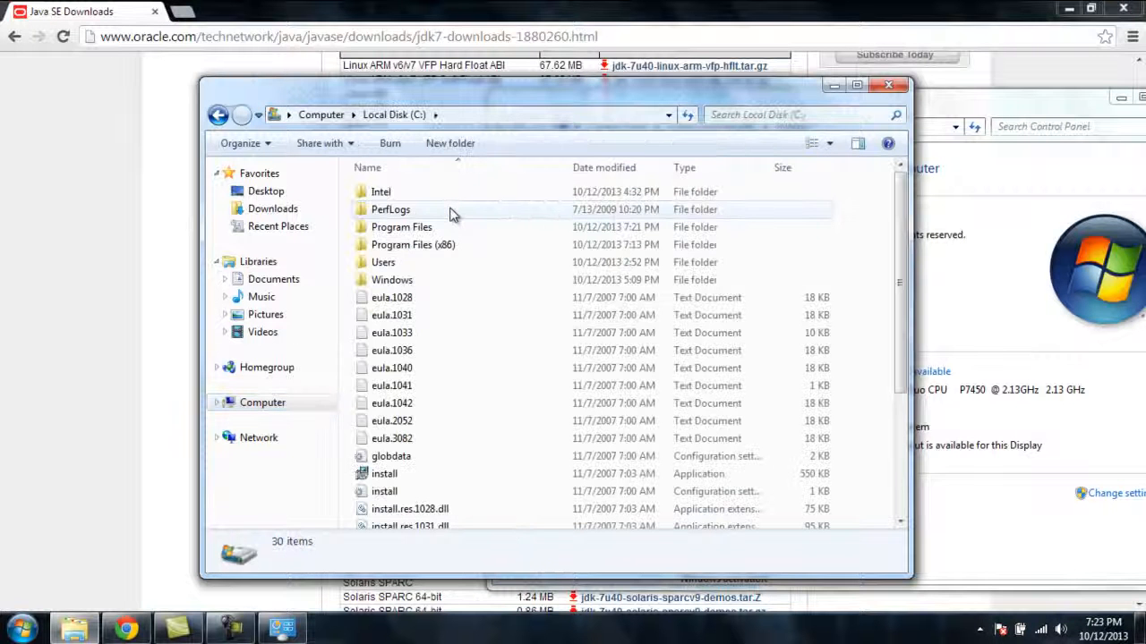
{"action": "double_click", "coordinate": [399, 229]}
{"action": "double_click", "coordinate": [383, 262]}
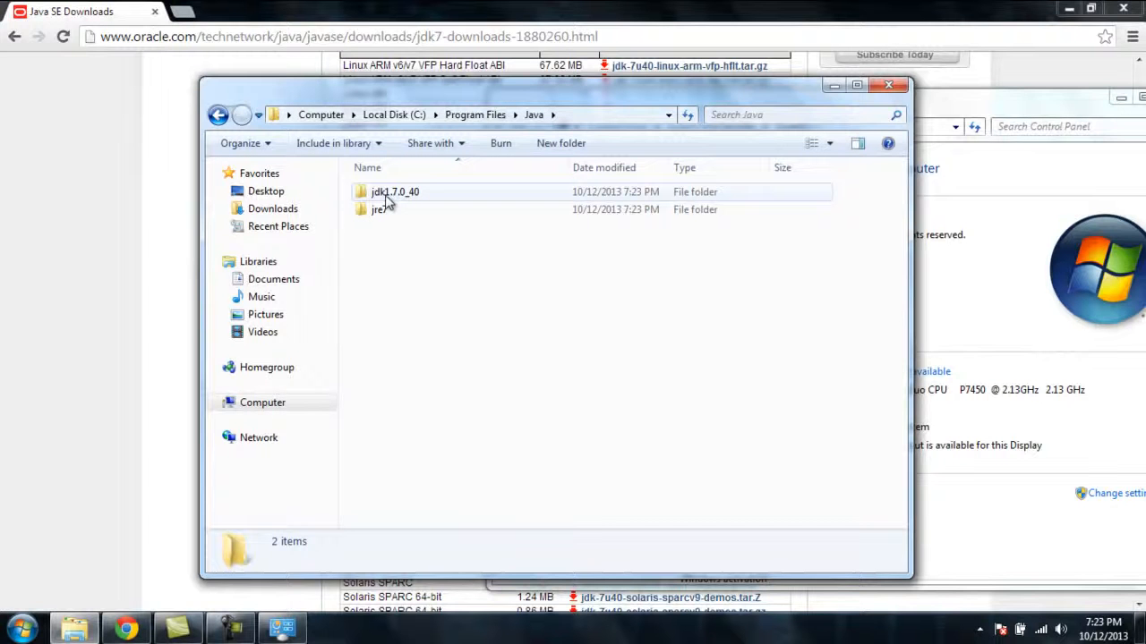
{"action": "double_click", "coordinate": [385, 195]}
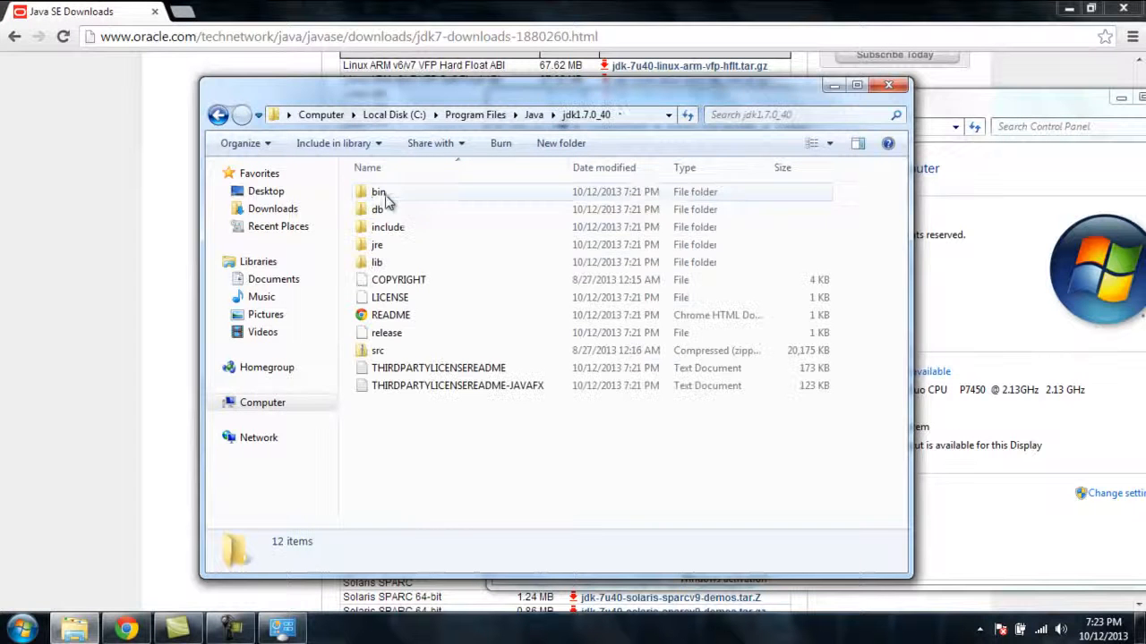
{"action": "left_click", "coordinate": [650, 117]}
{"action": "key", "text": "ctrl+c"}
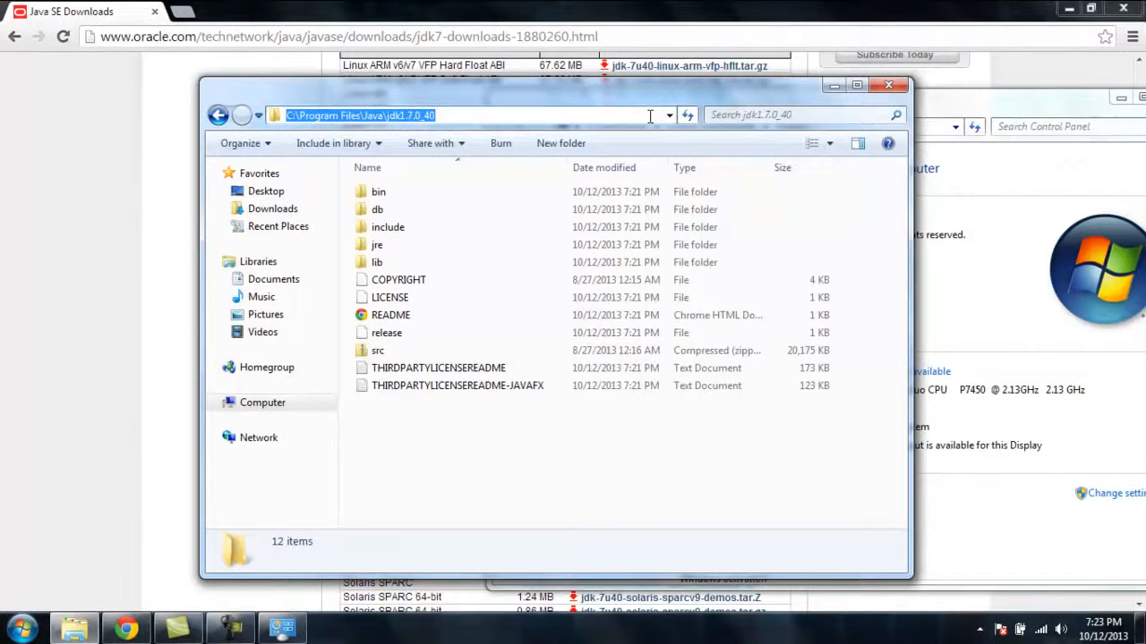
{"action": "left_click", "coordinate": [888, 84]}
Set the JAVA_HOME system environment variable to C:\Program Files\Java\jdk1.7.0_40, save the changes and close the System and browser windows
{"action": "left_click_drag", "start_coordinate": [927, 109], "coordinate": [708, 76]}
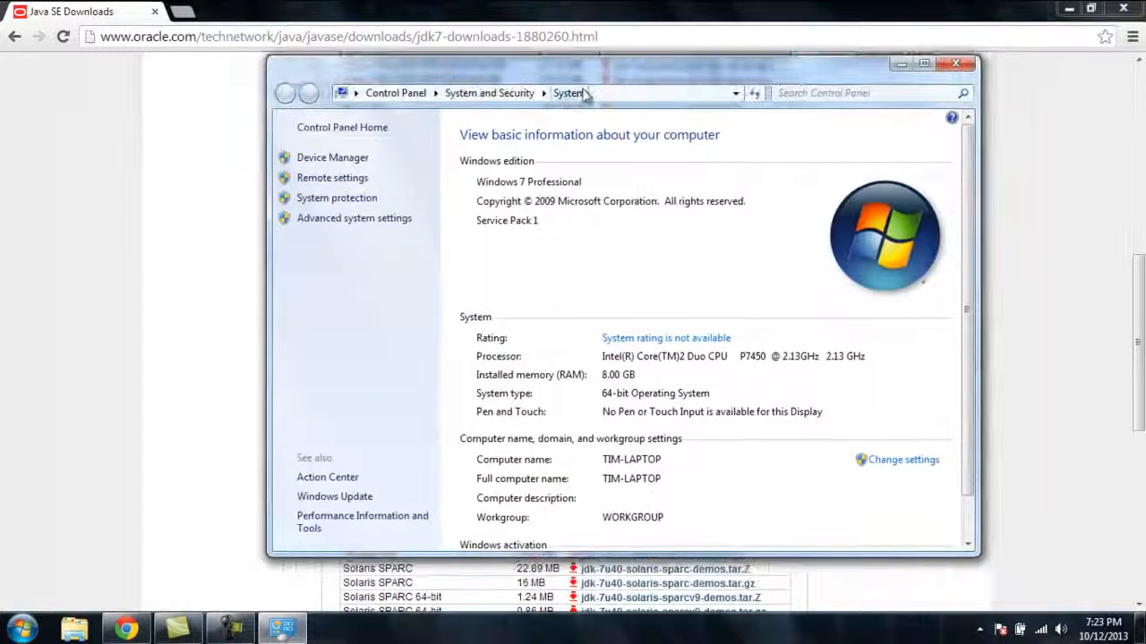
{"action": "left_click", "coordinate": [365, 222]}
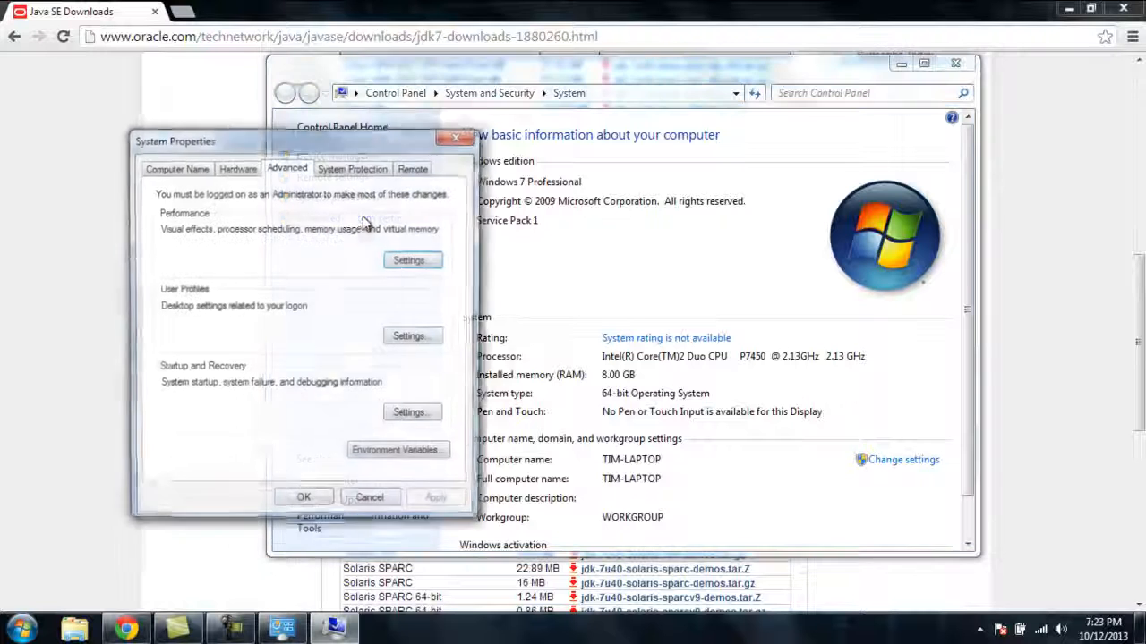
{"action": "left_click", "coordinate": [380, 457]}
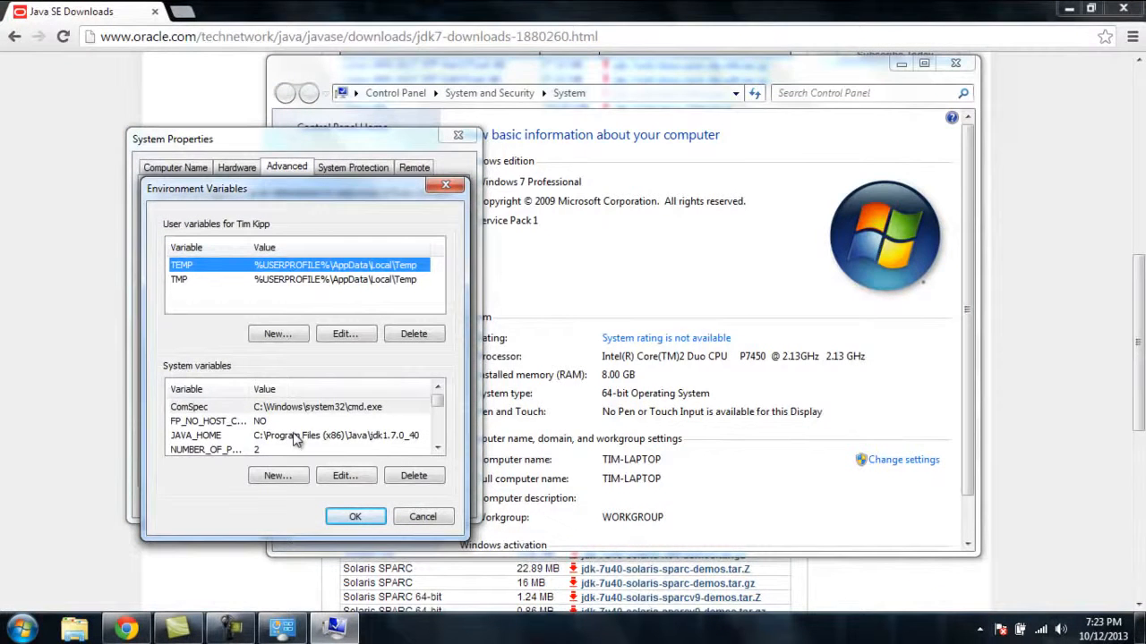
{"action": "left_click", "coordinate": [273, 437]}
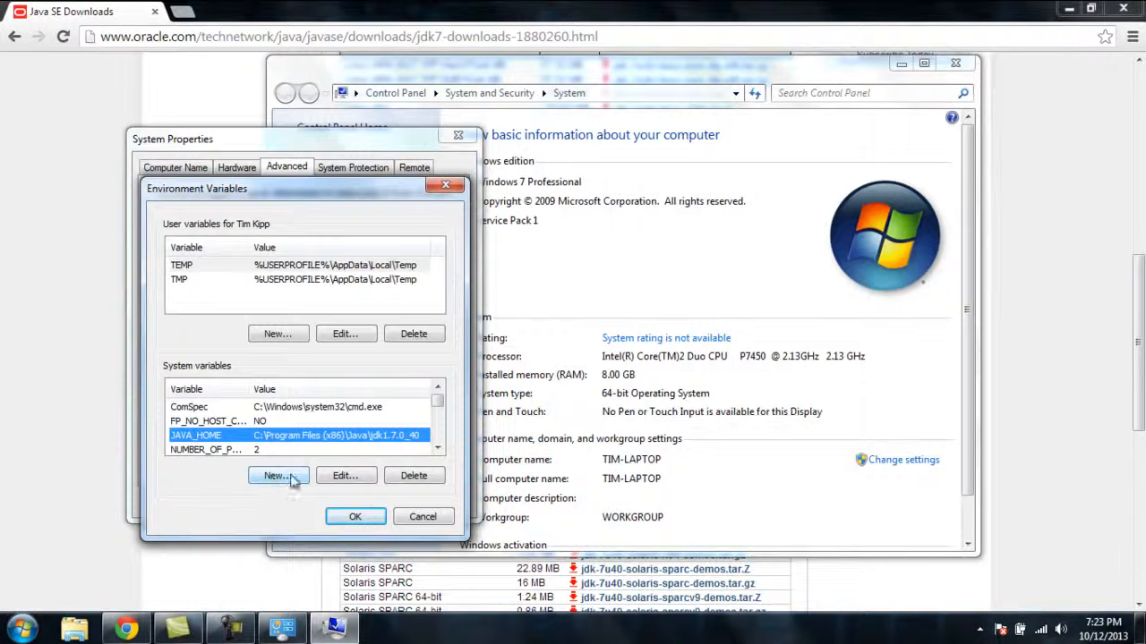
{"action": "left_click", "coordinate": [346, 477]}
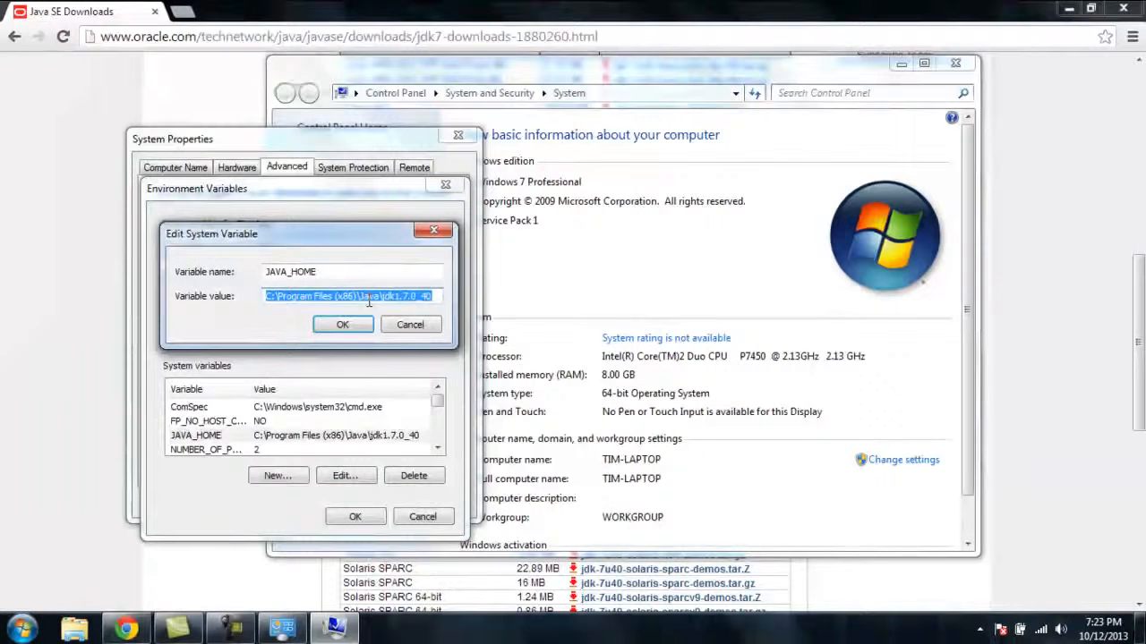
{"action": "key", "text": "ctrl+v"}
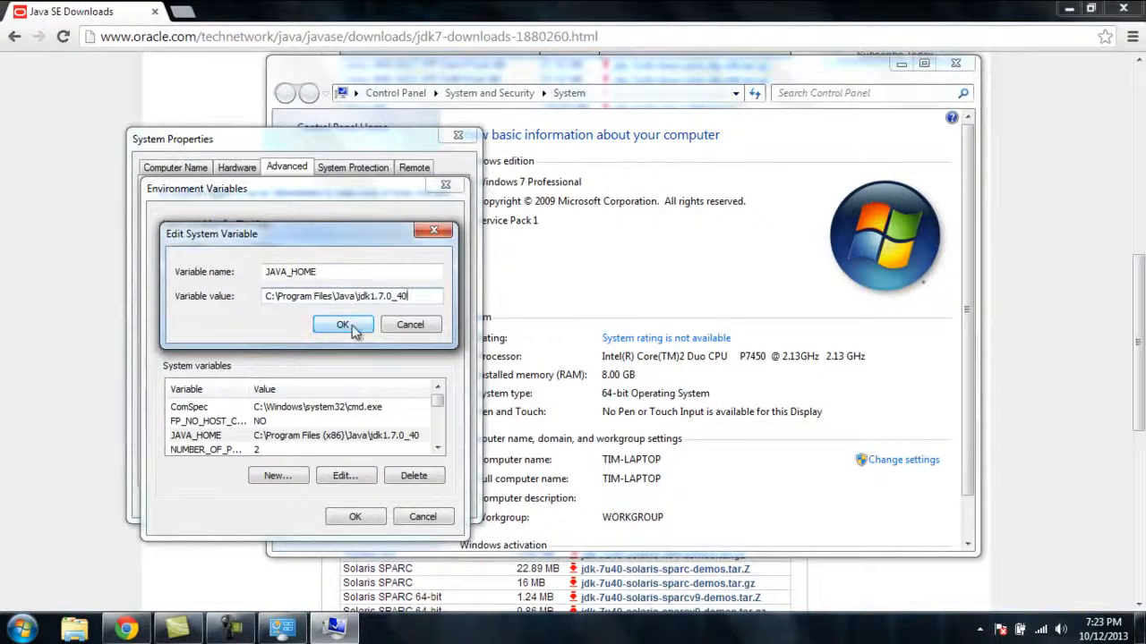
{"action": "left_click", "coordinate": [342, 325]}
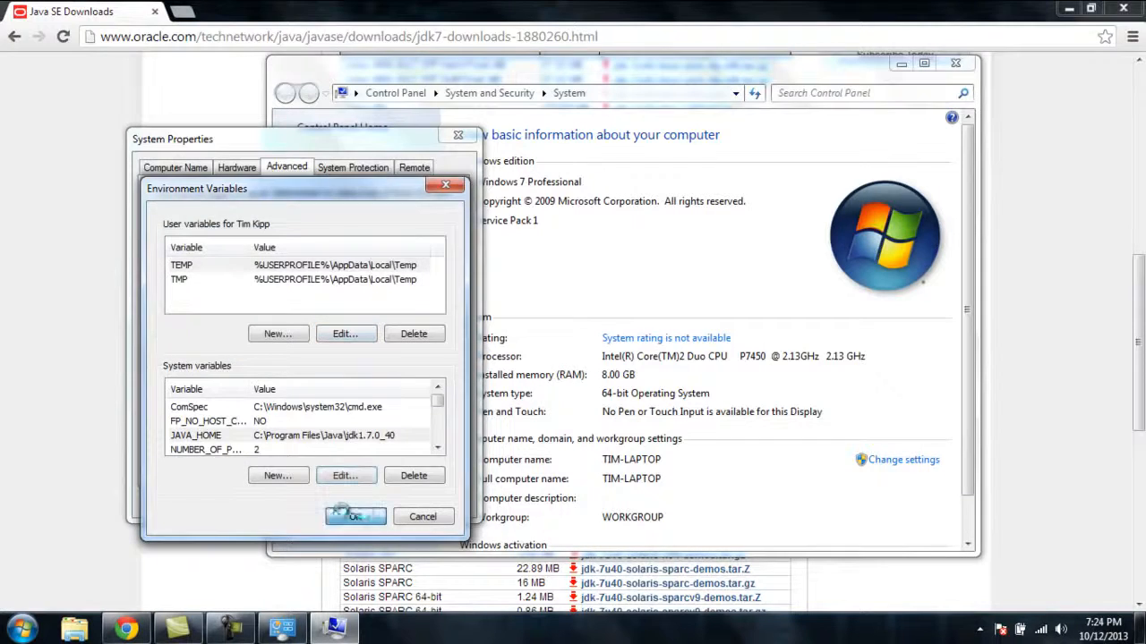
{"action": "left_click", "coordinate": [332, 517]}
{"action": "left_click", "coordinate": [304, 502]}
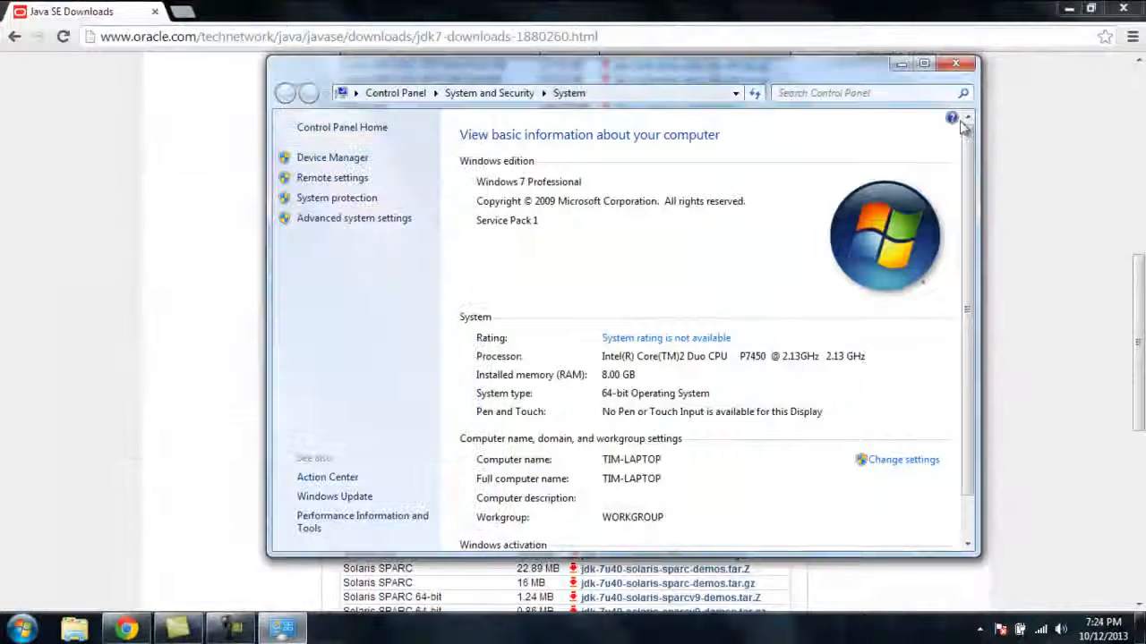
{"action": "left_click", "coordinate": [956, 64]}
{"action": "left_click", "coordinate": [1130, 11]}
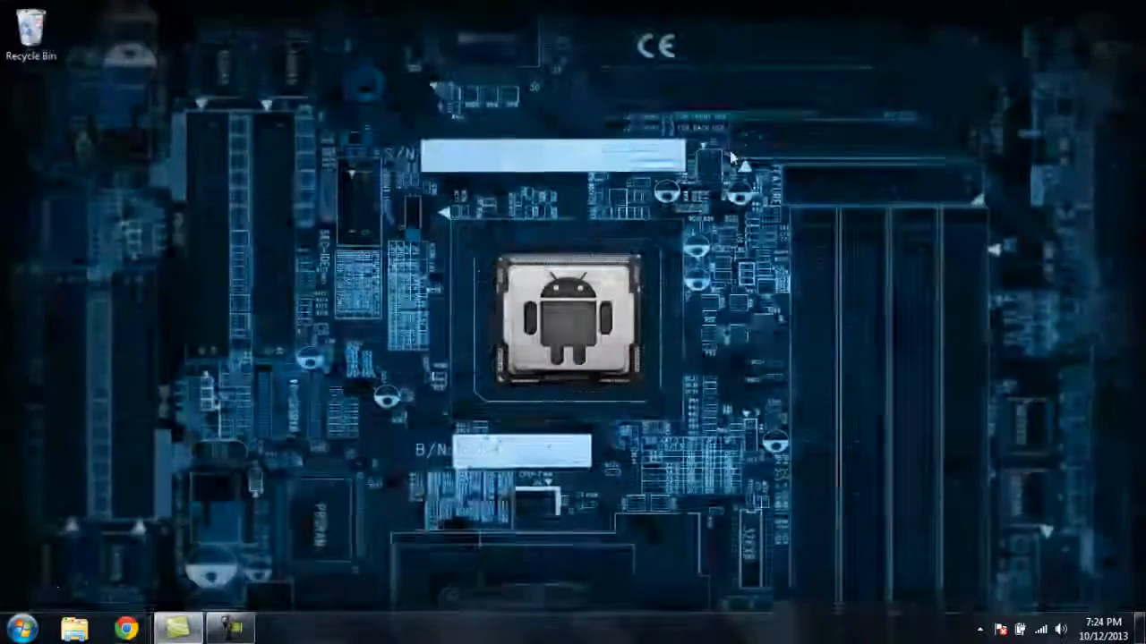
Try to launch Android Studio from the installed programs and dismiss its error dialogs
{"action": "left_click", "coordinate": [22, 629]}
{"action": "left_click", "coordinate": [65, 554]}
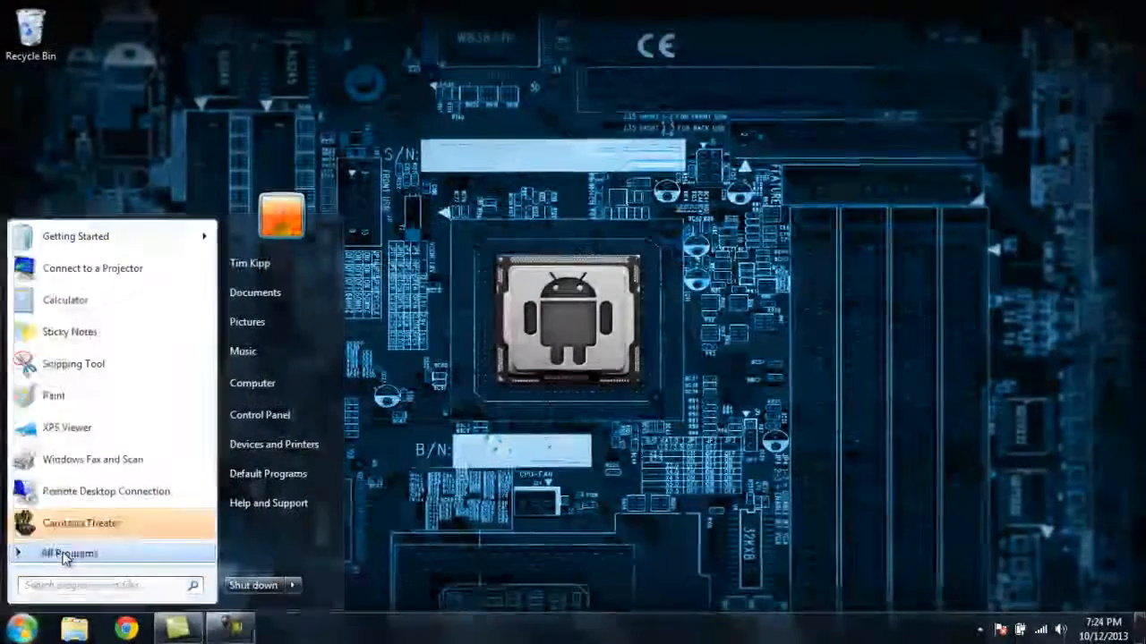
{"action": "left_click", "coordinate": [61, 388]}
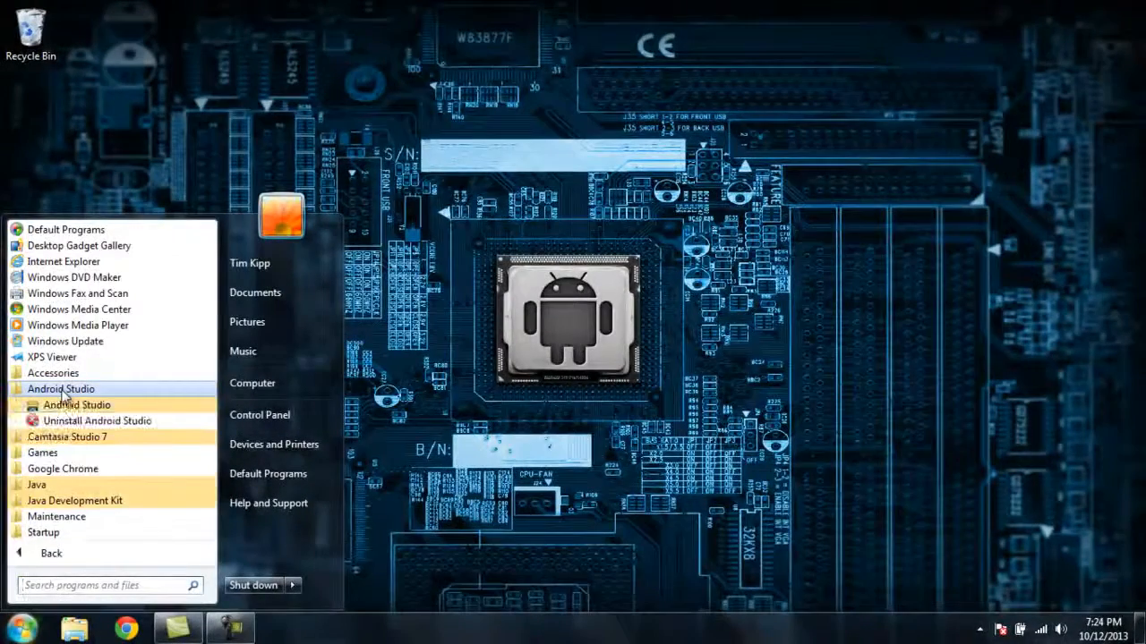
{"action": "left_click", "coordinate": [68, 405]}
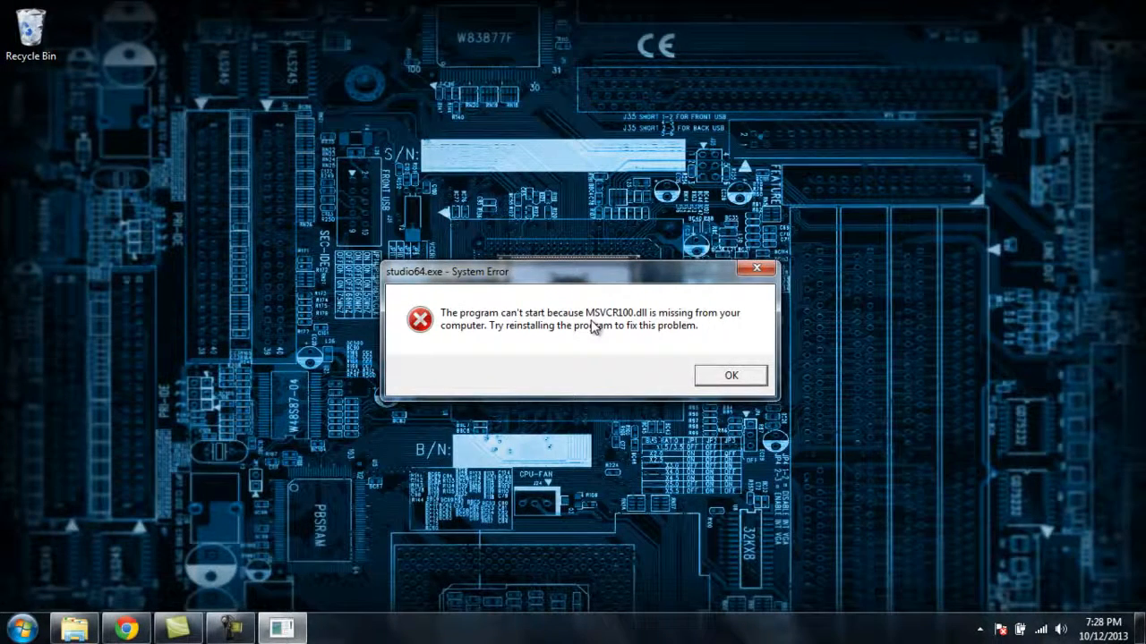
{"action": "left_click", "coordinate": [731, 379]}
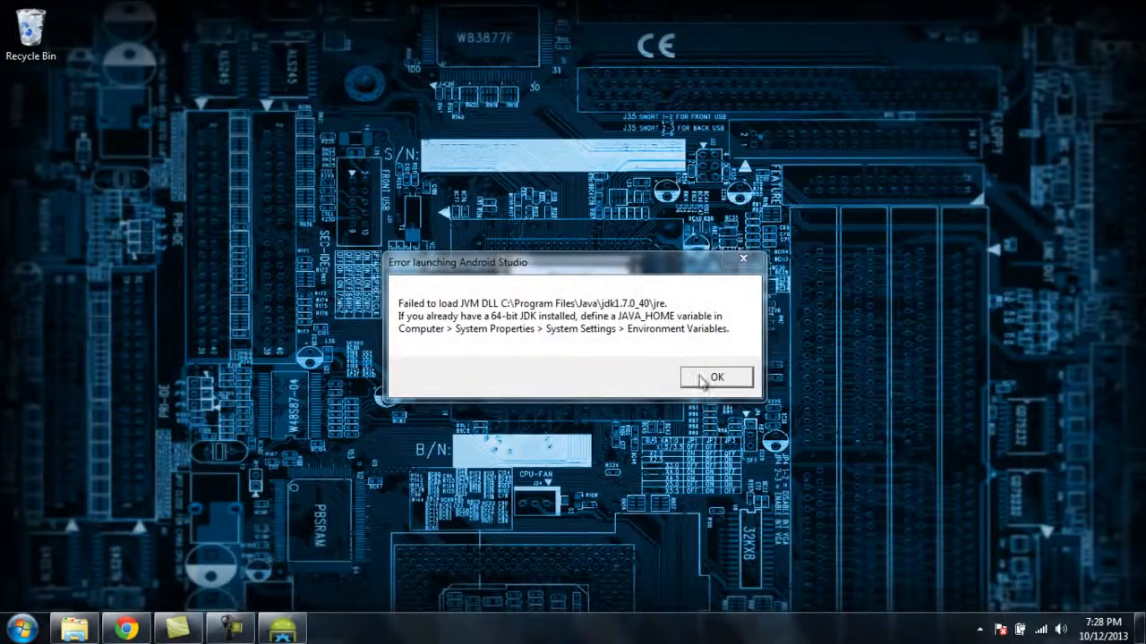
{"action": "left_click", "coordinate": [694, 382]}
In Chrome, download the English Microsoft Visual C++ 2010 Redistributable Package (x64), install it with the license terms accepted, and close the browser
{"action": "left_click", "coordinate": [126, 628]}
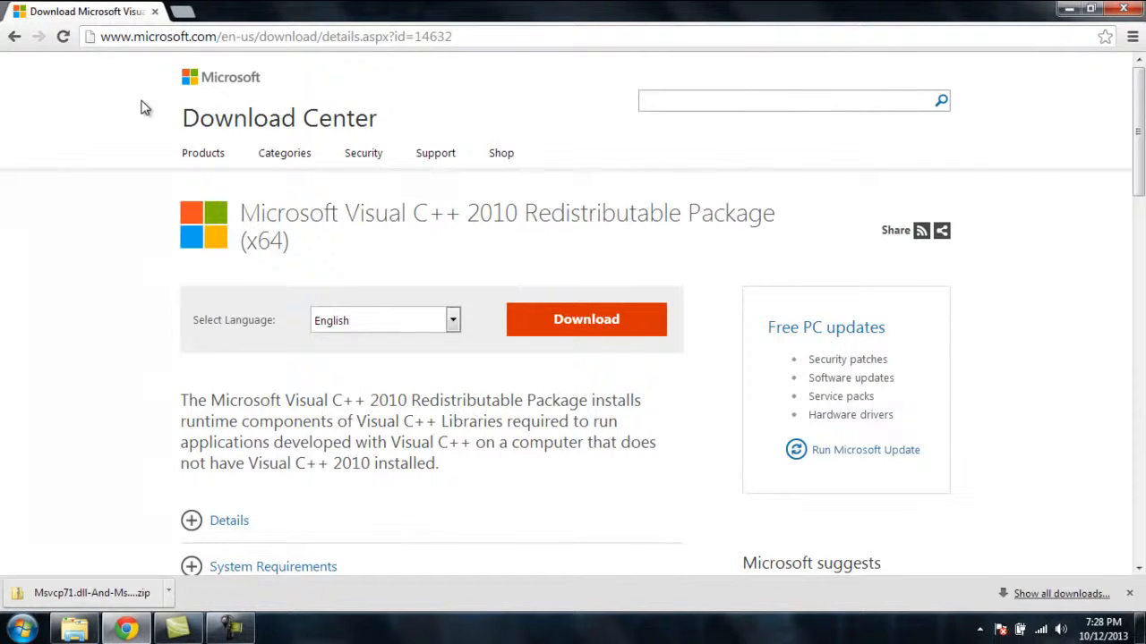
{"action": "left_click", "coordinate": [566, 331]}
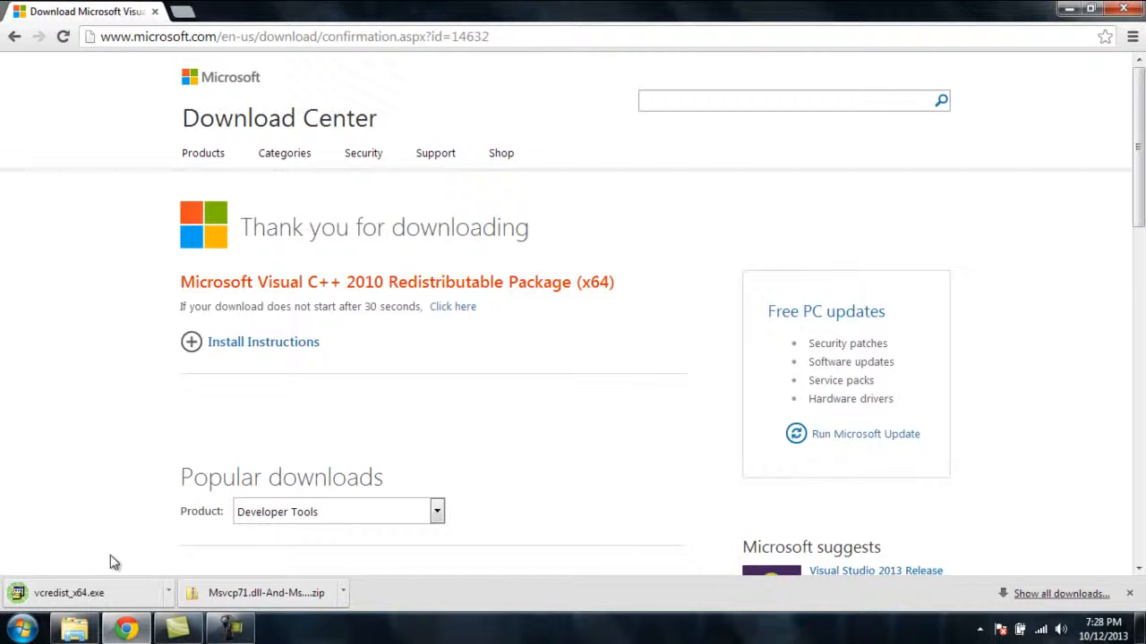
{"action": "left_click", "coordinate": [85, 593]}
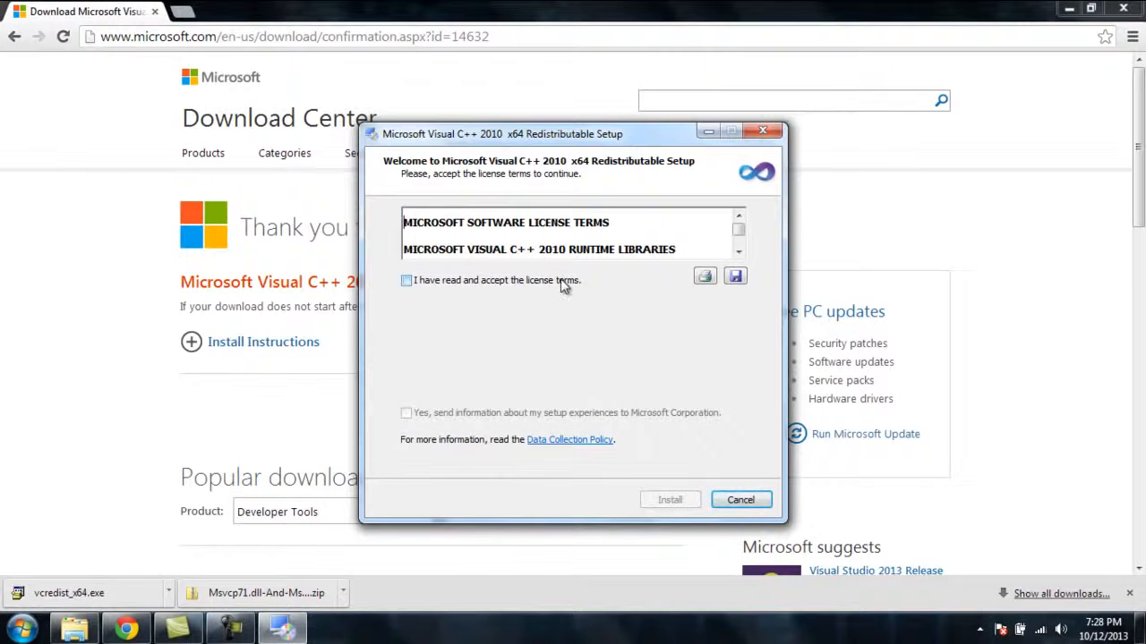
{"action": "left_click", "coordinate": [565, 283]}
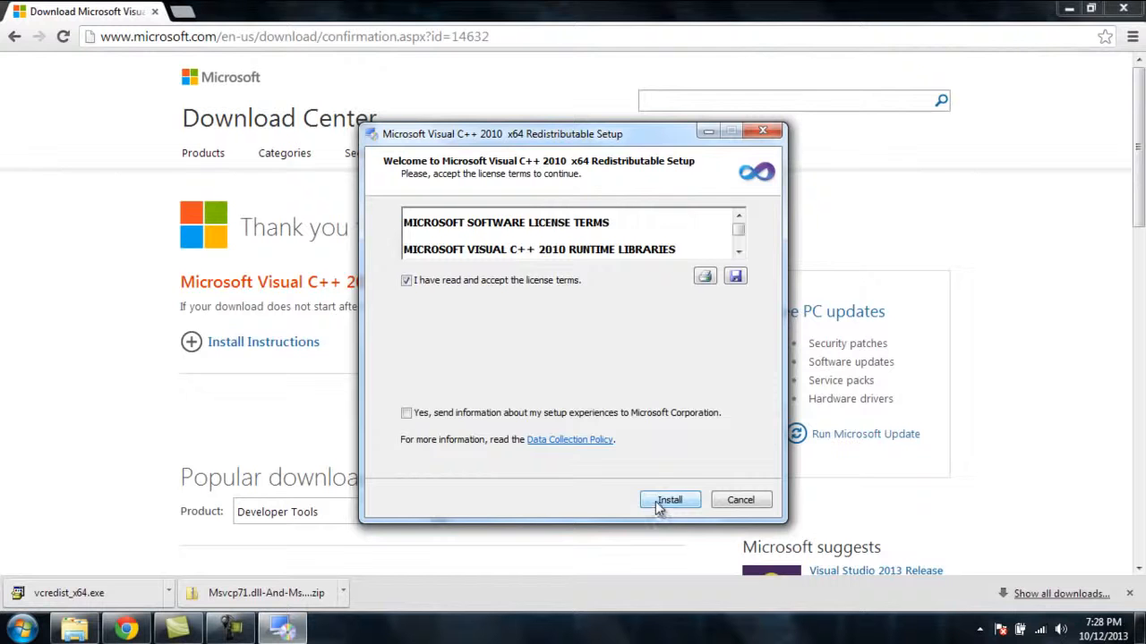
{"action": "left_click", "coordinate": [664, 501]}
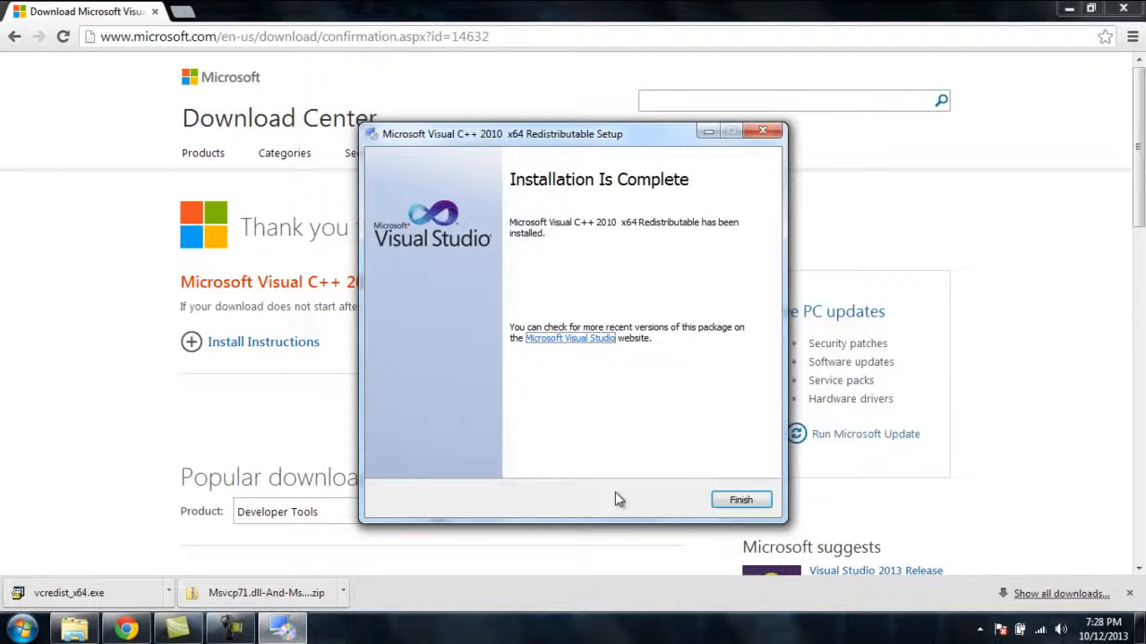
{"action": "left_click", "coordinate": [732, 501]}
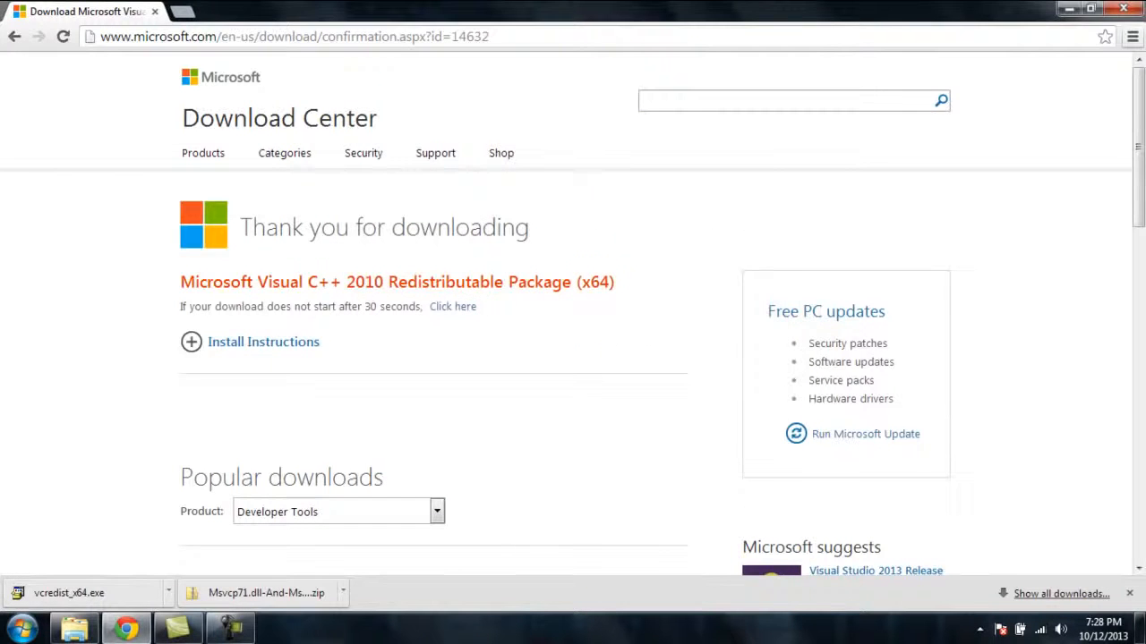
{"action": "left_click", "coordinate": [1126, 9]}
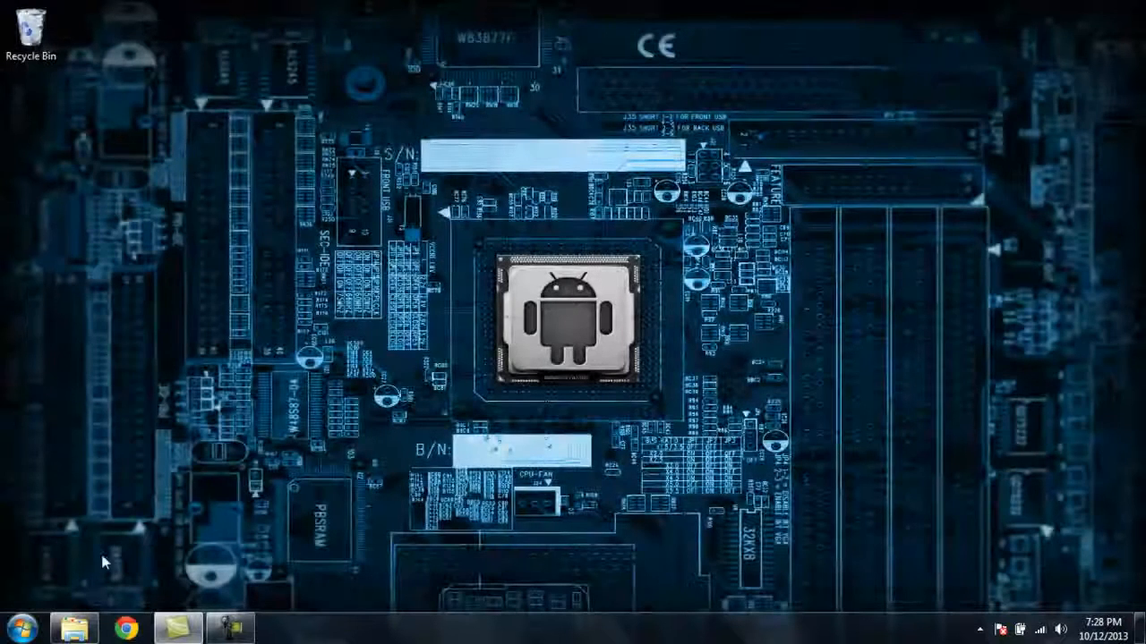
Launch Android Studio from the installed programs and complete its installation without importing settings from a previous version
{"action": "left_click", "coordinate": [36, 628]}
{"action": "left_click", "coordinate": [55, 553]}
{"action": "left_click", "coordinate": [61, 389]}
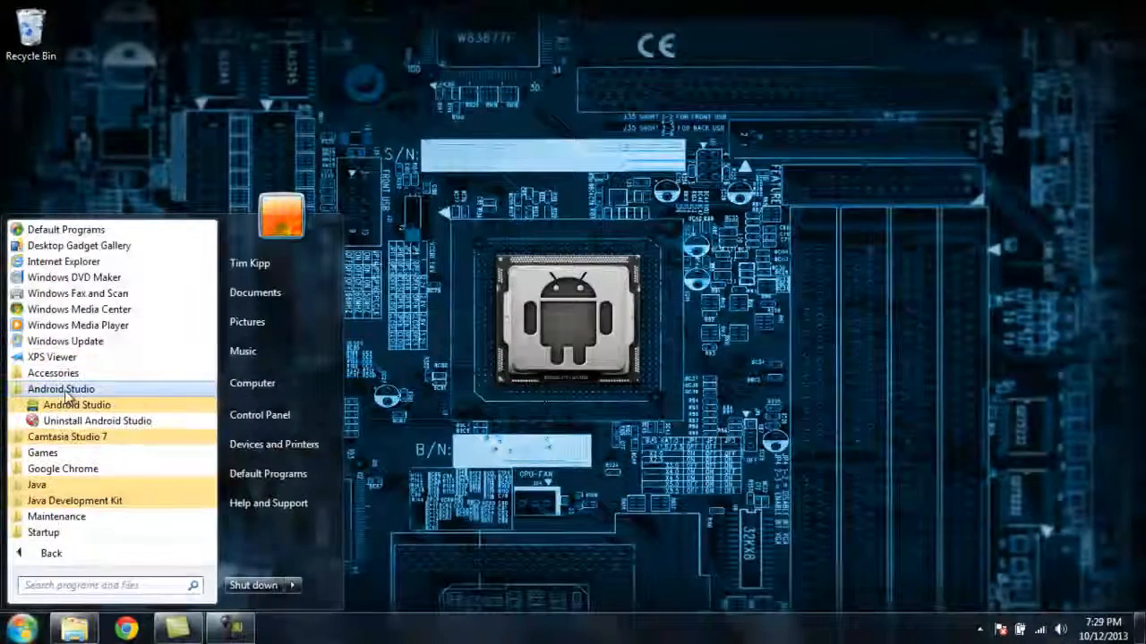
{"action": "left_click", "coordinate": [72, 406]}
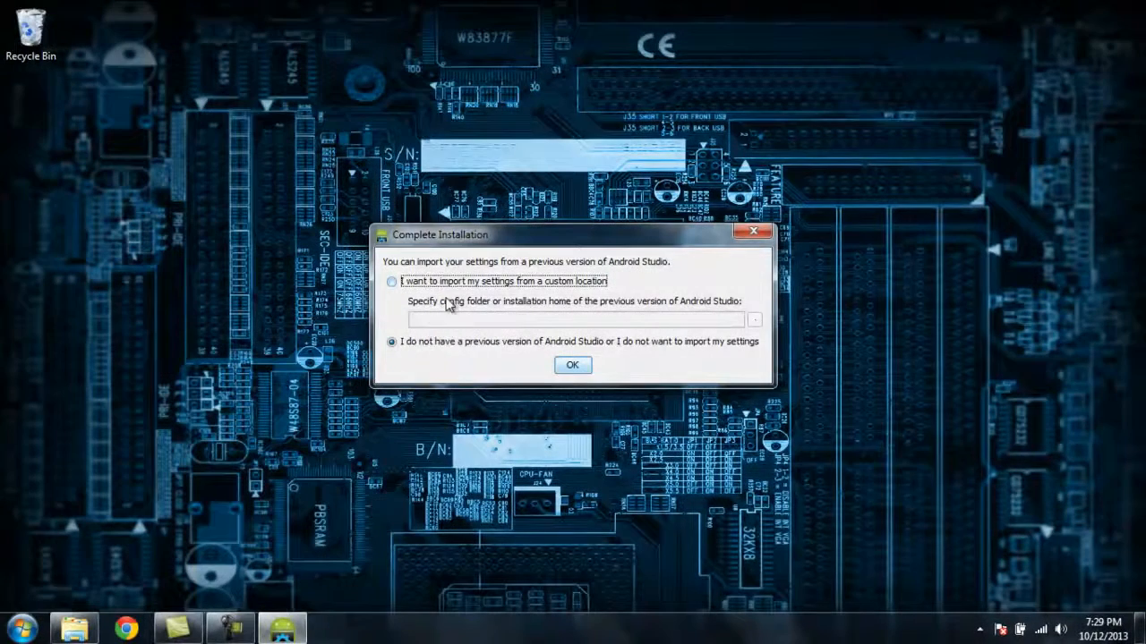
{"action": "left_click", "coordinate": [573, 366]}
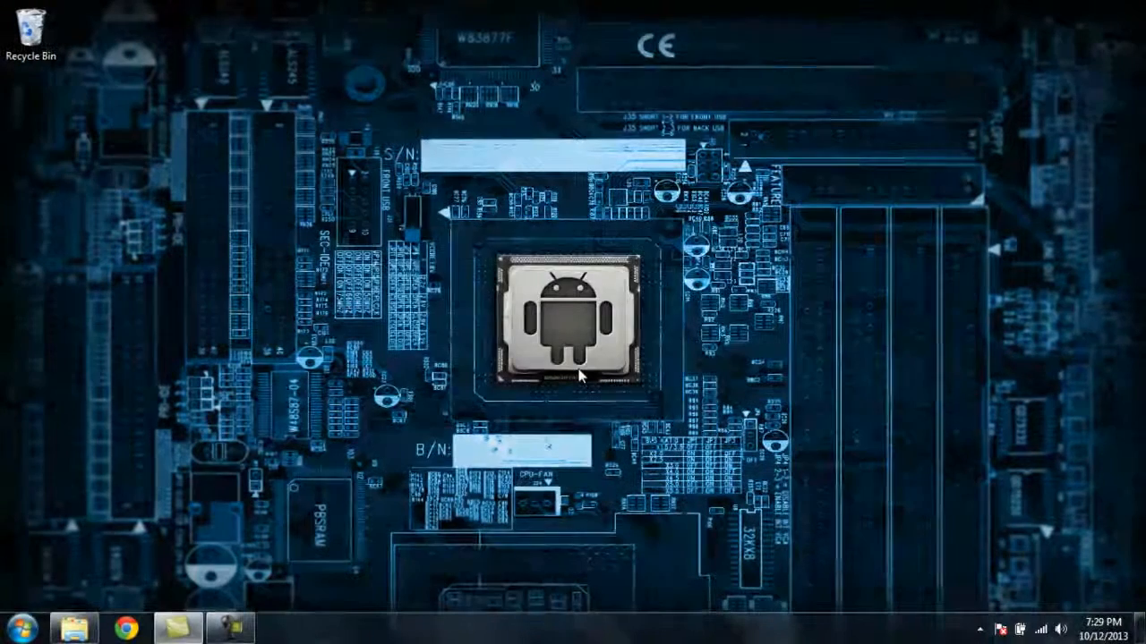